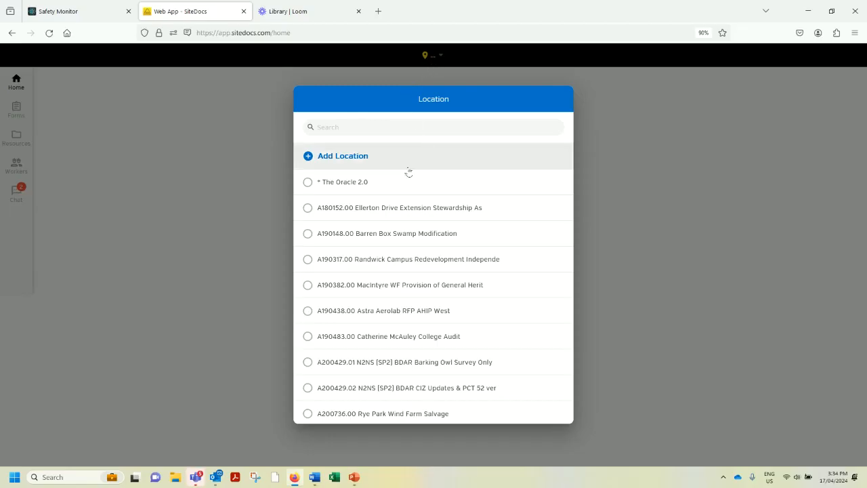
Select the * The Oracle 2.0 location and open the listed worker's certifications.
left_click(351, 183)
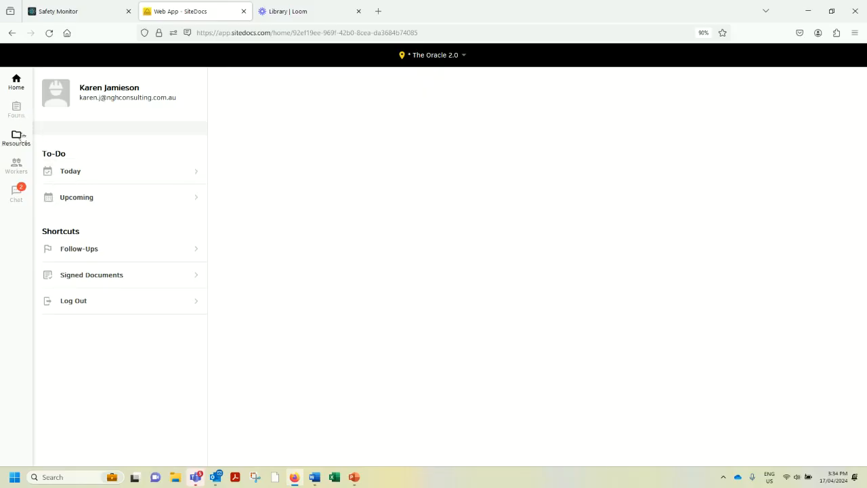
left_click(16, 169)
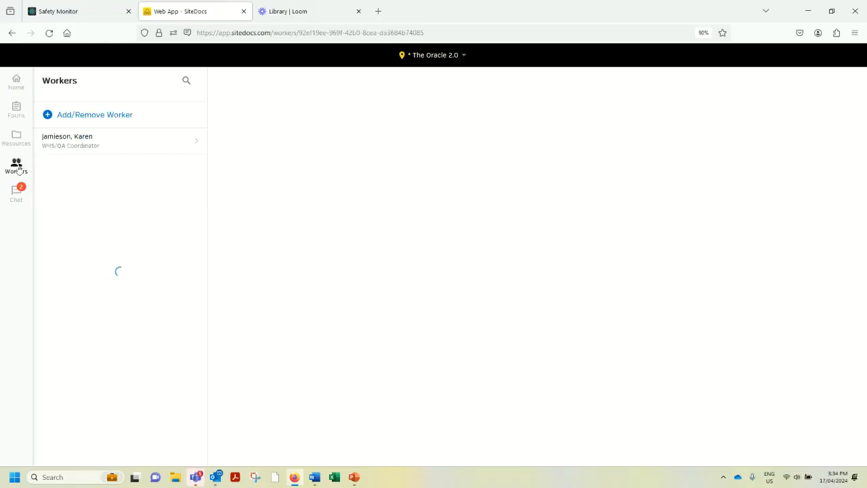
left_click(58, 139)
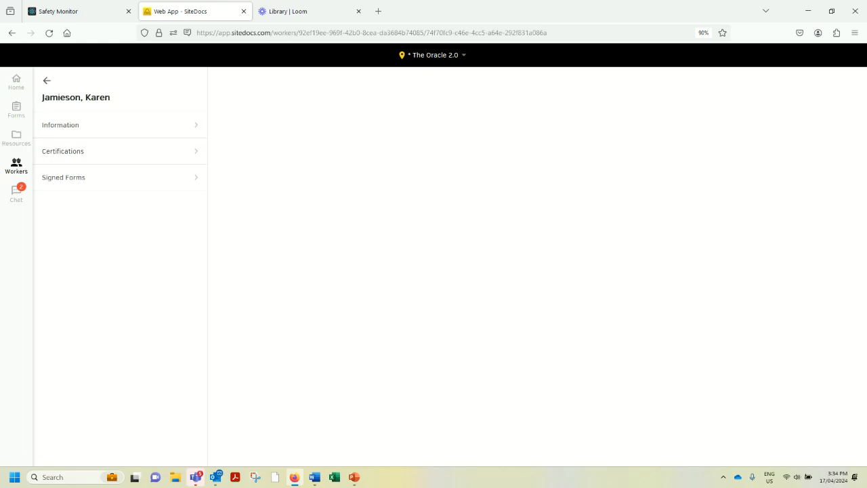
left_click(76, 151)
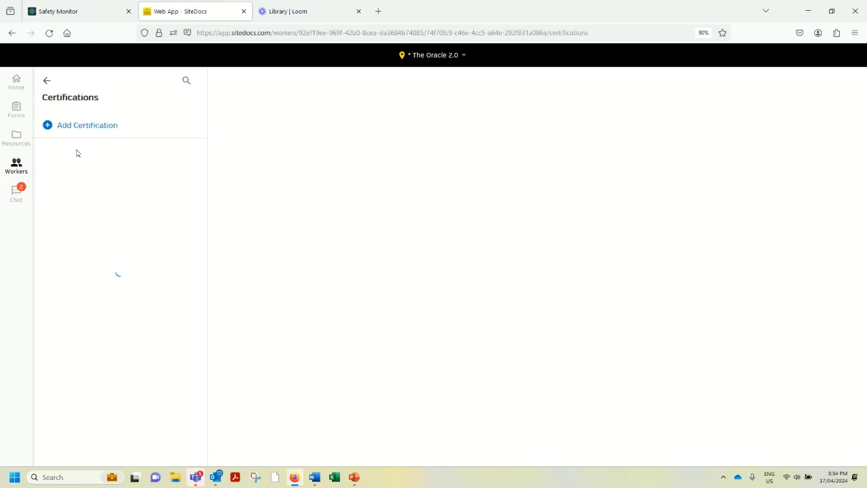
Review the First Aid Level 1 certification's dates and images, and look over the blank form for adding a certification.
left_click(74, 176)
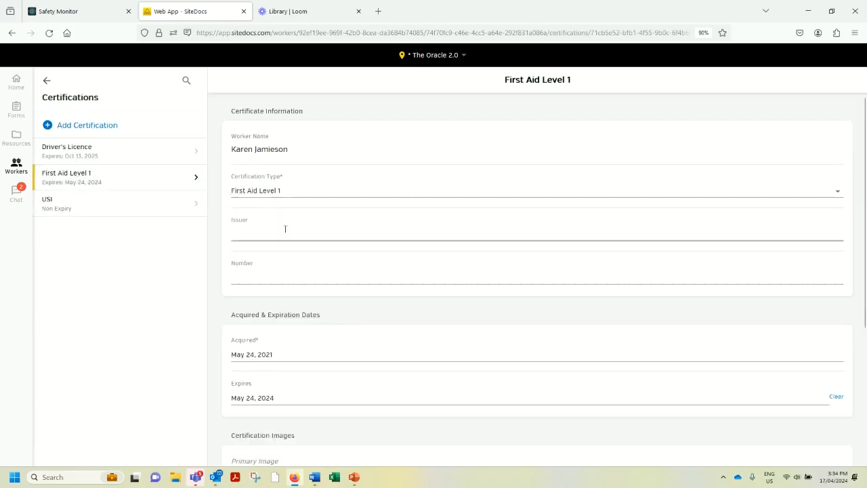
scroll(284, 229, "down", 1)
scroll(286, 228, "down", 1)
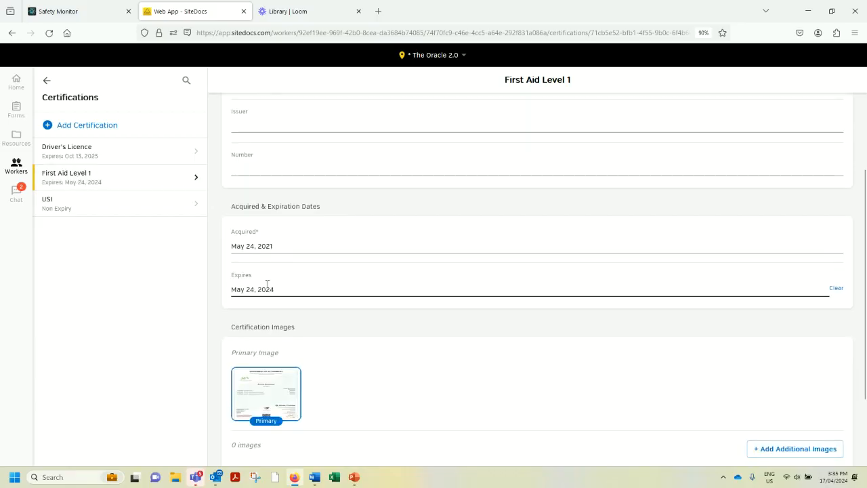
scroll(267, 283, "down", 2)
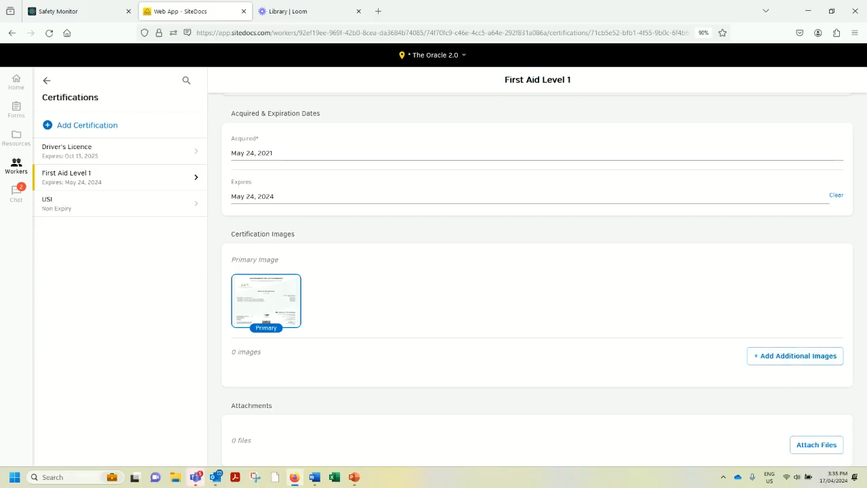
left_click(106, 129)
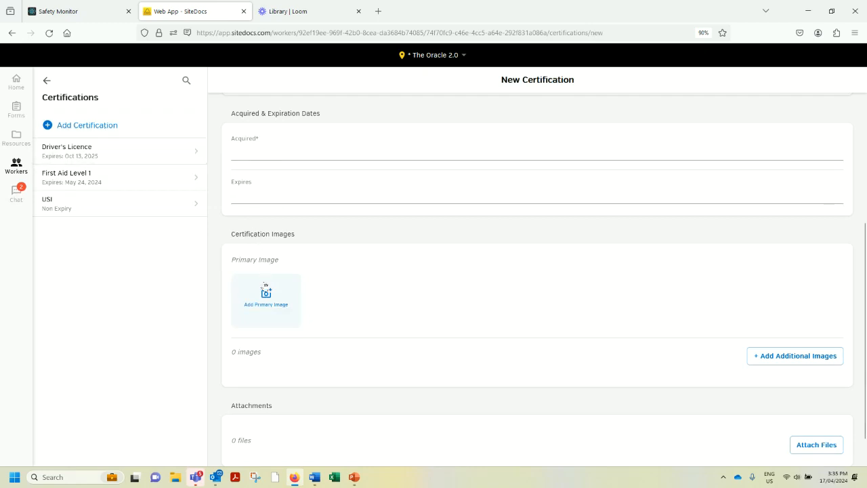
scroll(414, 339, "down", 1)
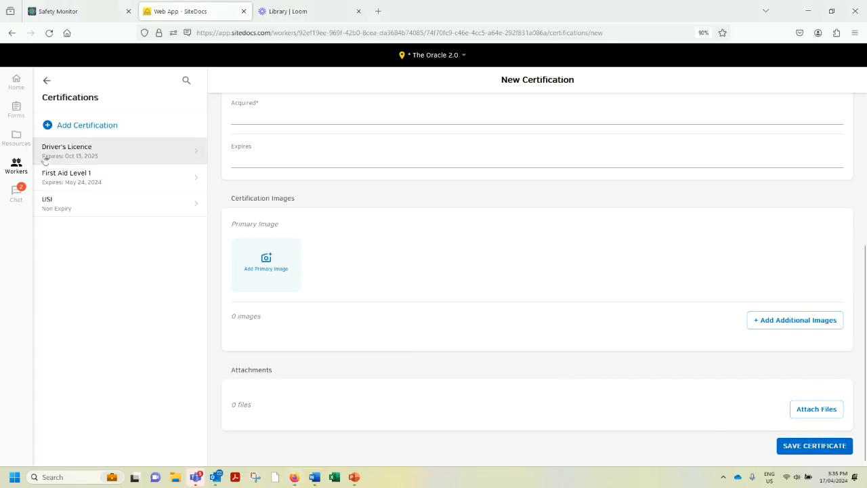
View the PDF of the HSEQ005-1F - Document Register in the HSEQ manual & document control register resources, and close it.
left_click(18, 139)
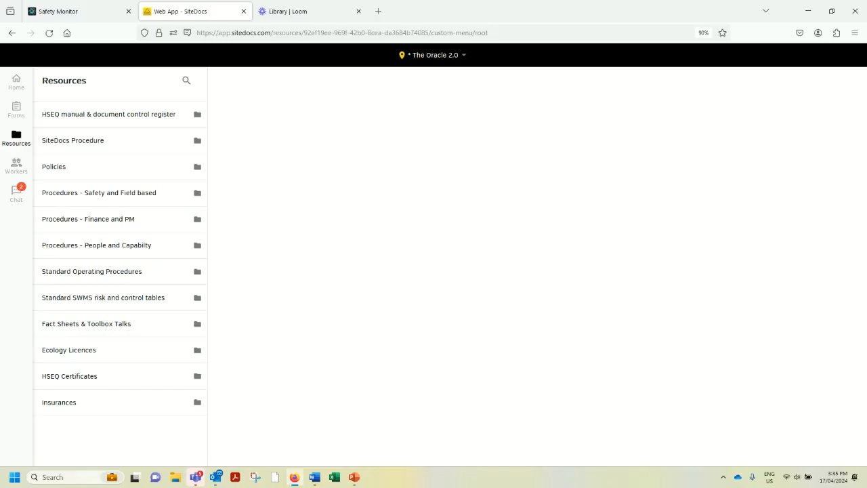
left_click(98, 116)
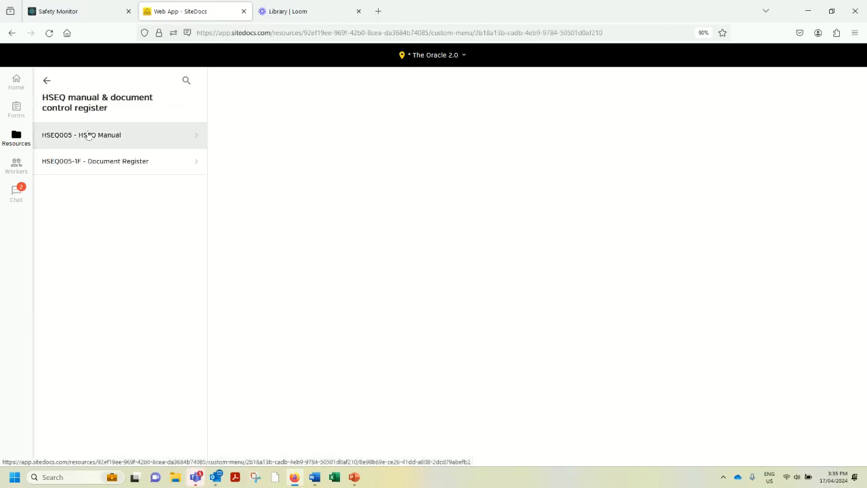
left_click(92, 167)
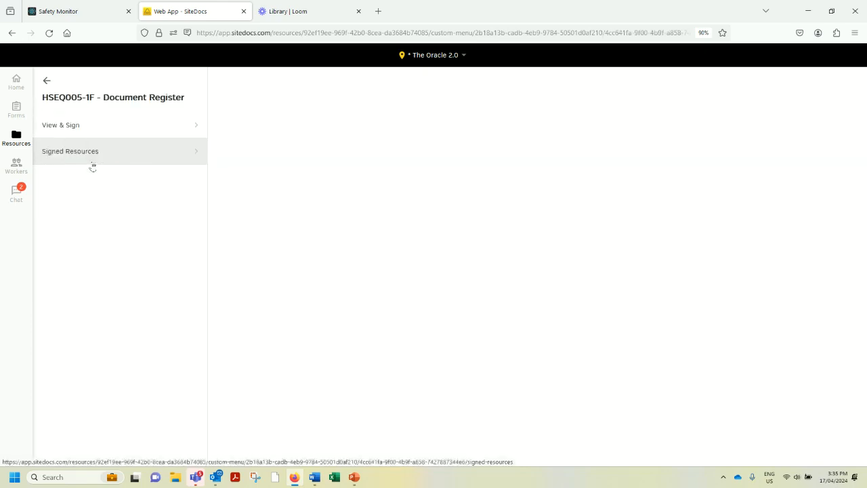
left_click(70, 130)
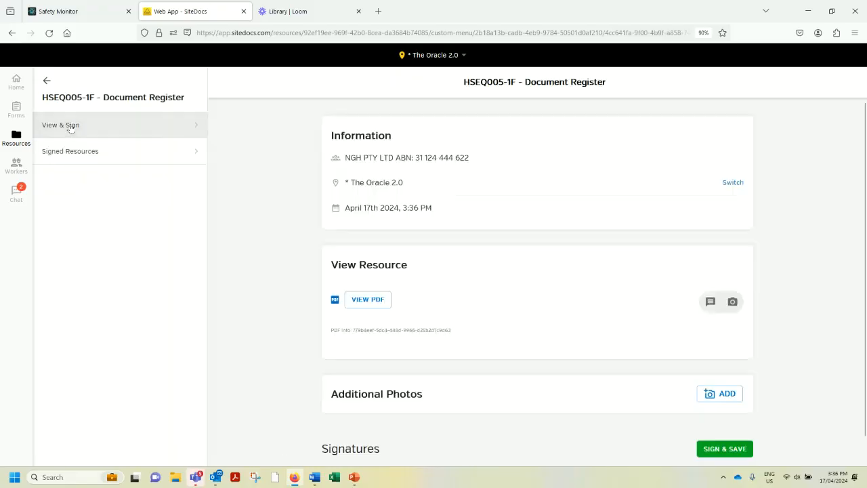
left_click(364, 301)
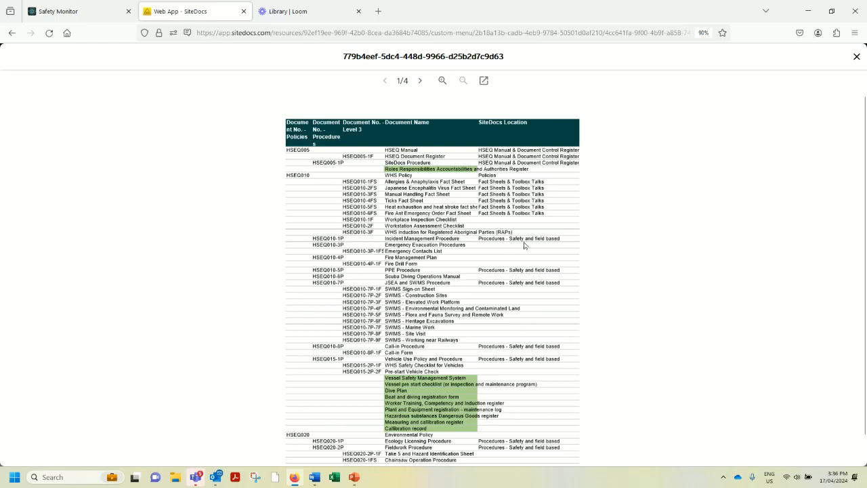
left_click(855, 57)
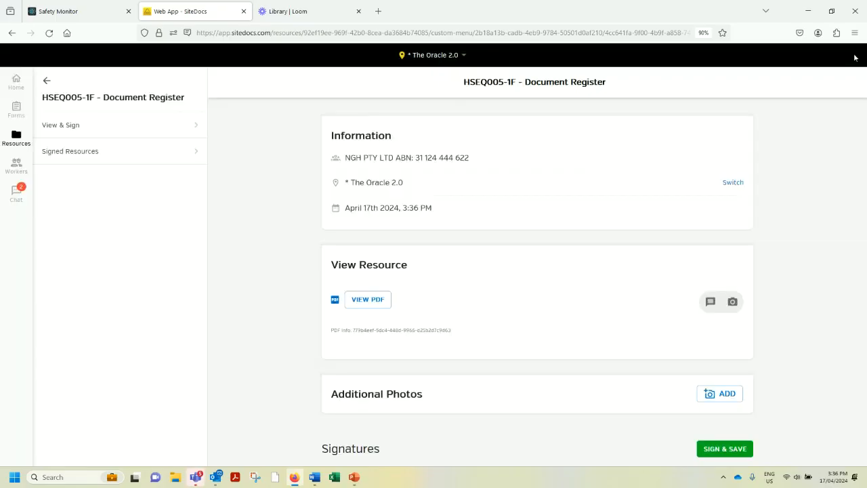
Look through the list of available Non Project Forms for The Oracle 2.0 location.
left_click(17, 108)
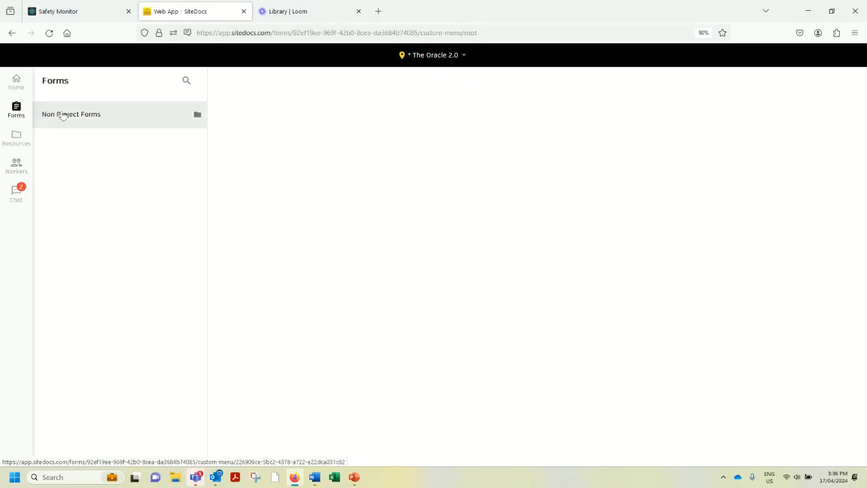
left_click(63, 116)
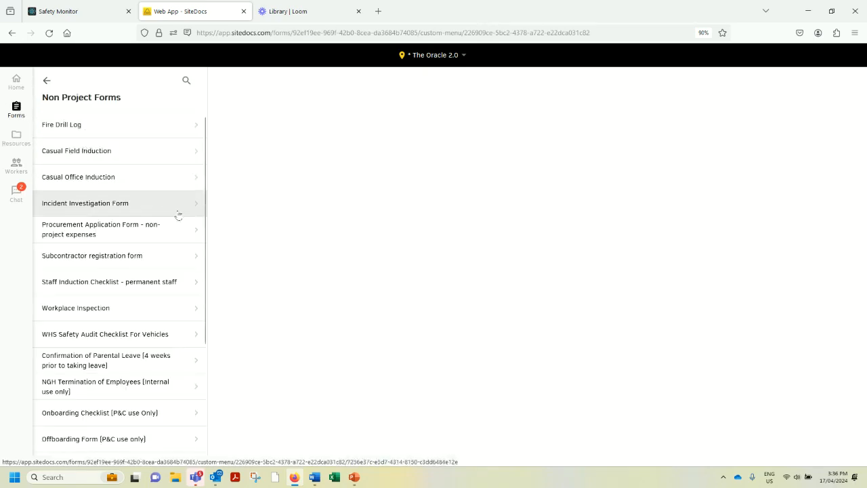
scroll(169, 249, "down", 5)
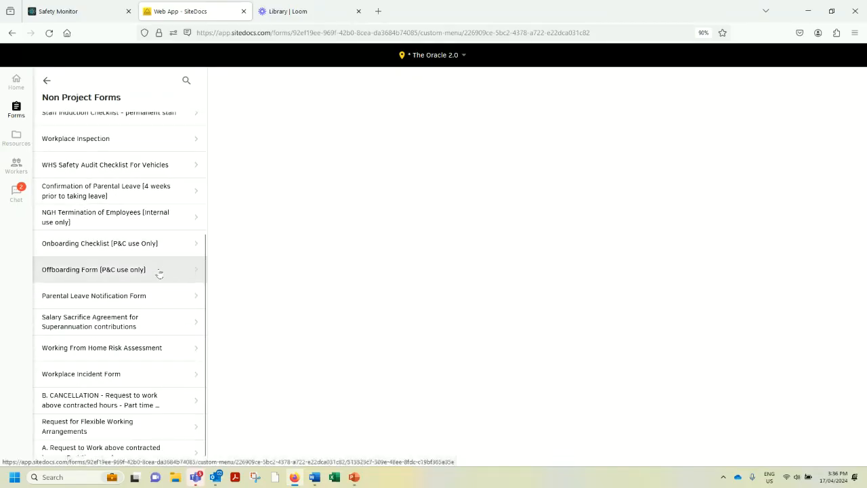
scroll(159, 272, "up", 4)
scroll(160, 272, "up", 1)
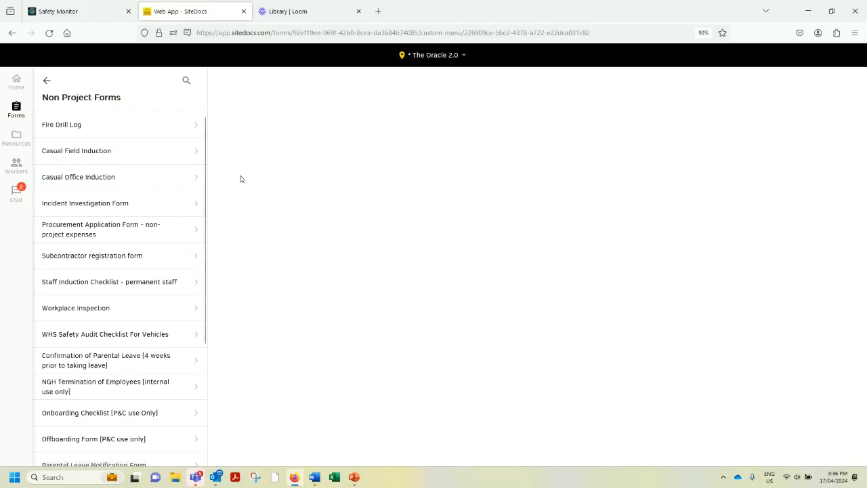
Search the locations for "test", switch to Project test 123 and show its home page.
left_click(428, 57)
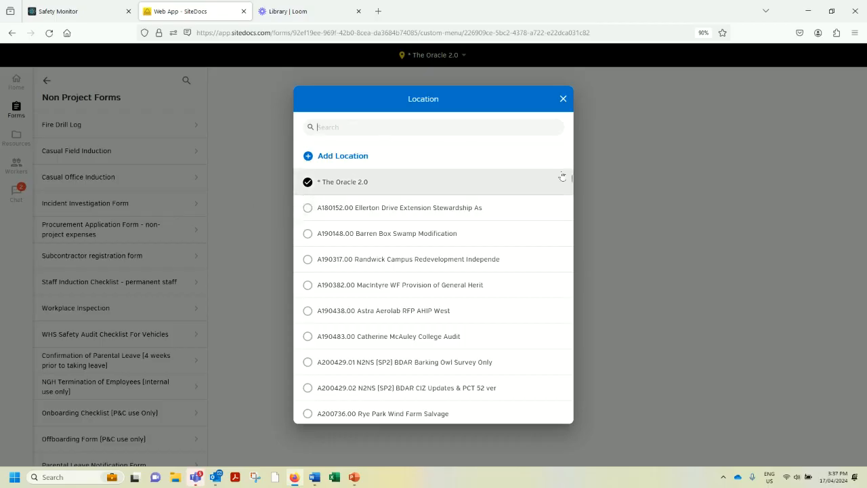
type("test")
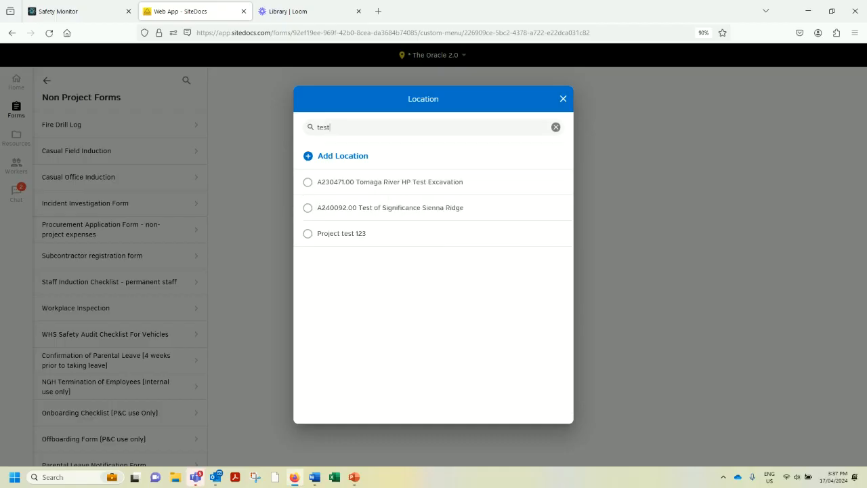
left_click(326, 234)
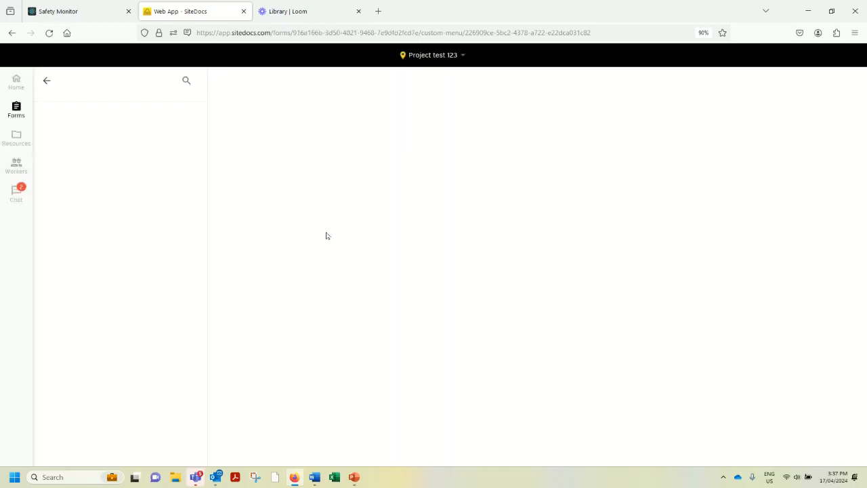
left_click(17, 81)
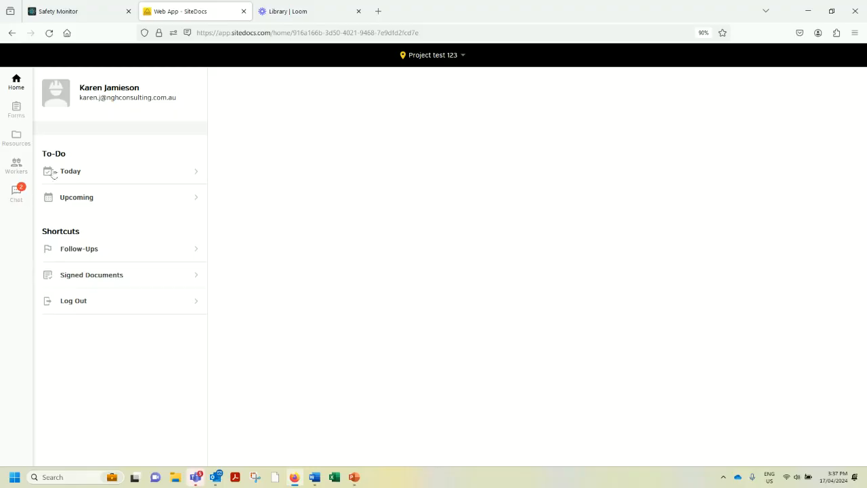
Start a new Job Safety Environmental Analysis [JSEA] from the project forms of Project test 123.
left_click(16, 136)
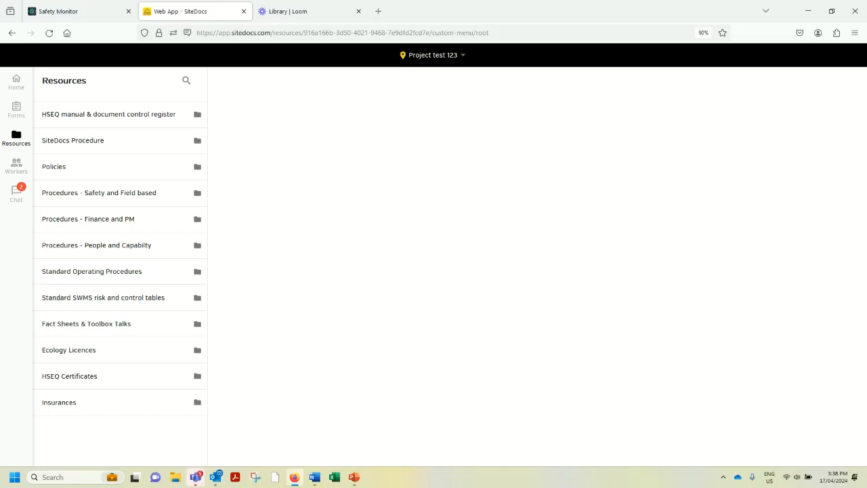
left_click(19, 110)
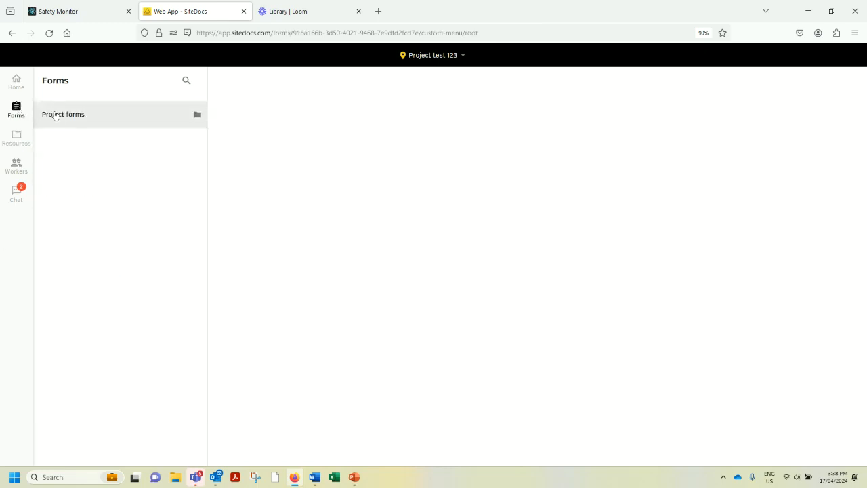
left_click(57, 117)
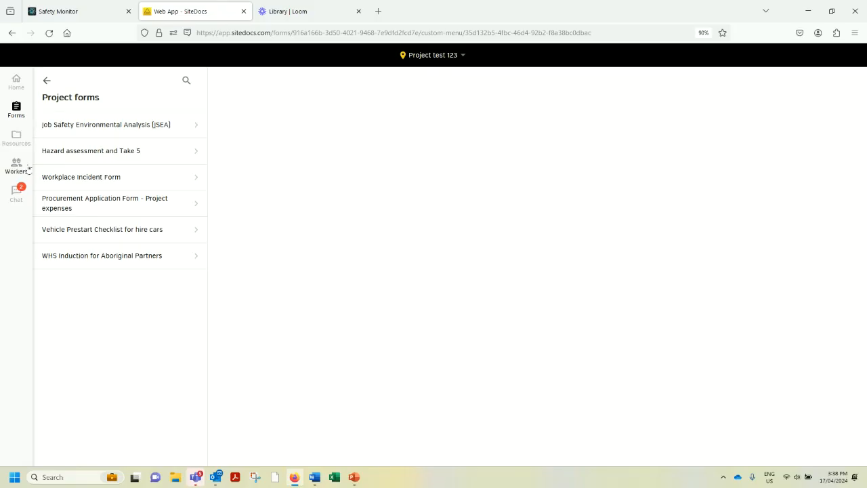
left_click(67, 125)
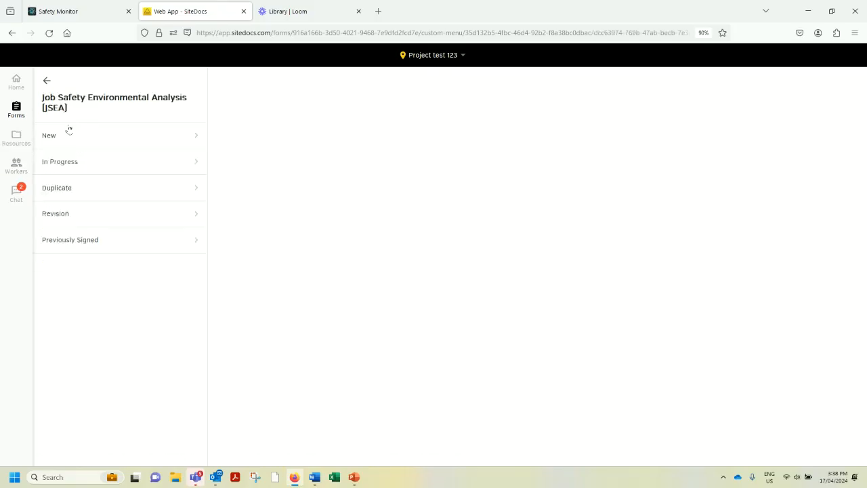
left_click(54, 139)
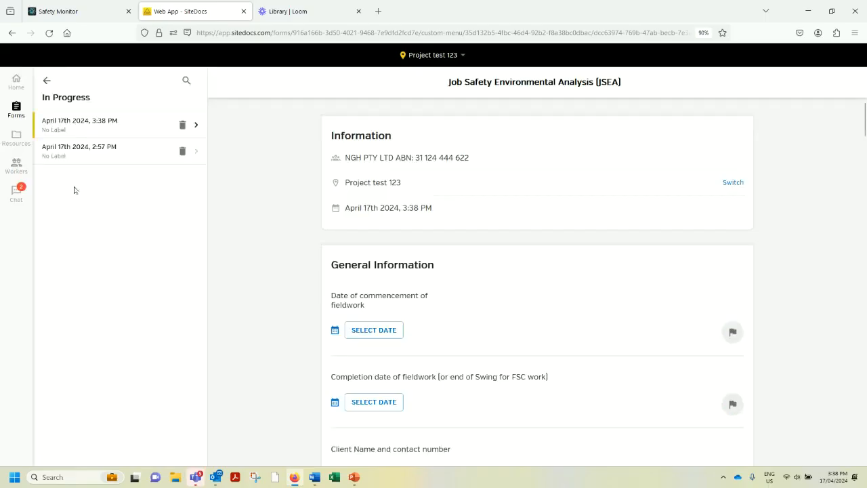
Examine the General Information questions of the new JSEA, from the fieldwork dates to the nearest hospital and police station.
scroll(385, 254, "down", 5)
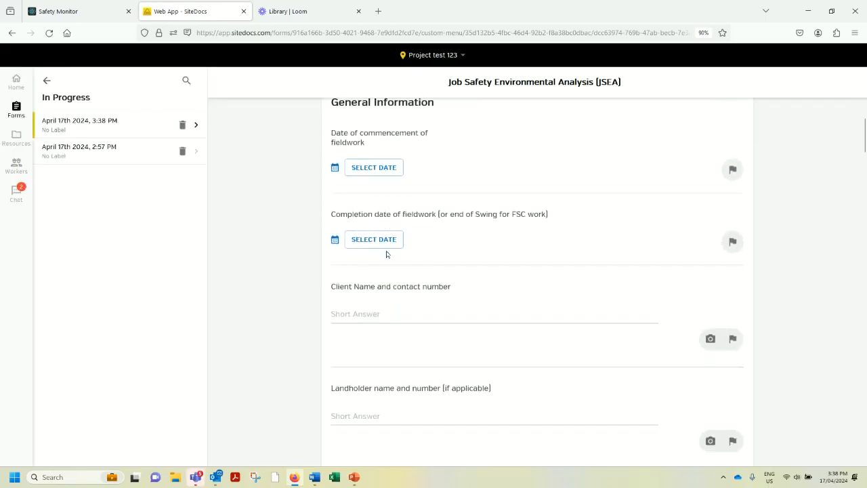
scroll(386, 254, "down", 1)
left_click(440, 266)
scroll(439, 268, "down", 3)
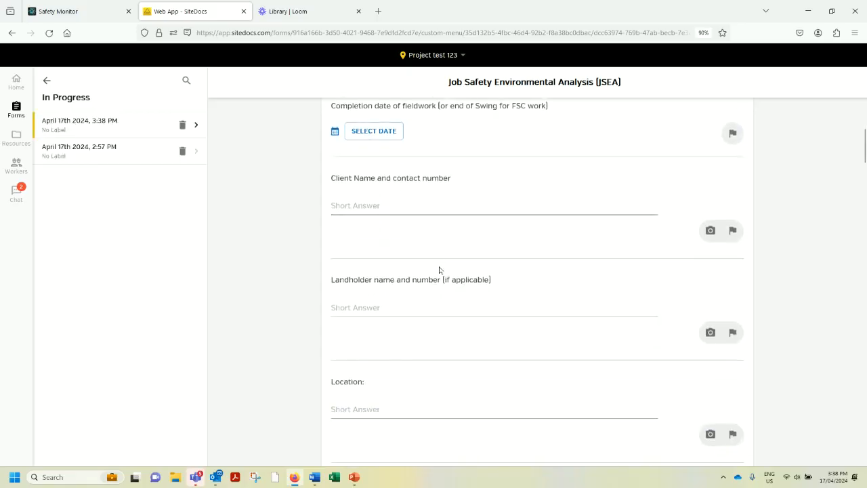
scroll(440, 271, "down", 2)
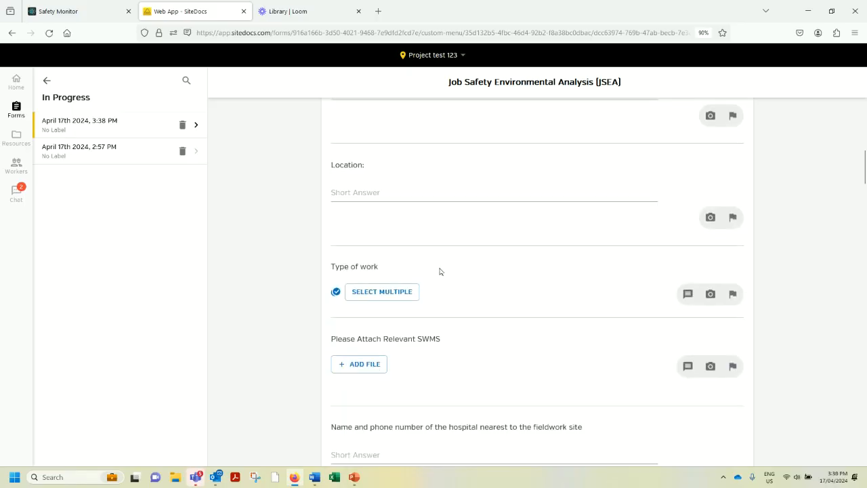
scroll(440, 272, "down", 1)
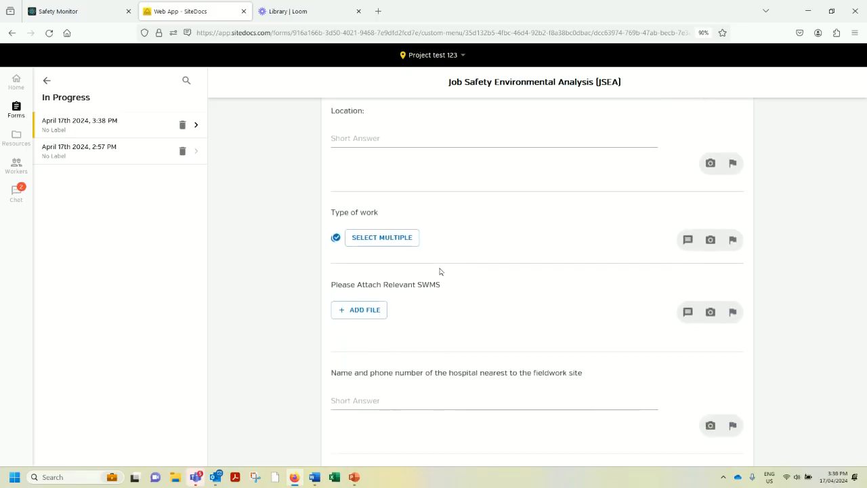
scroll(440, 271, "down", 1)
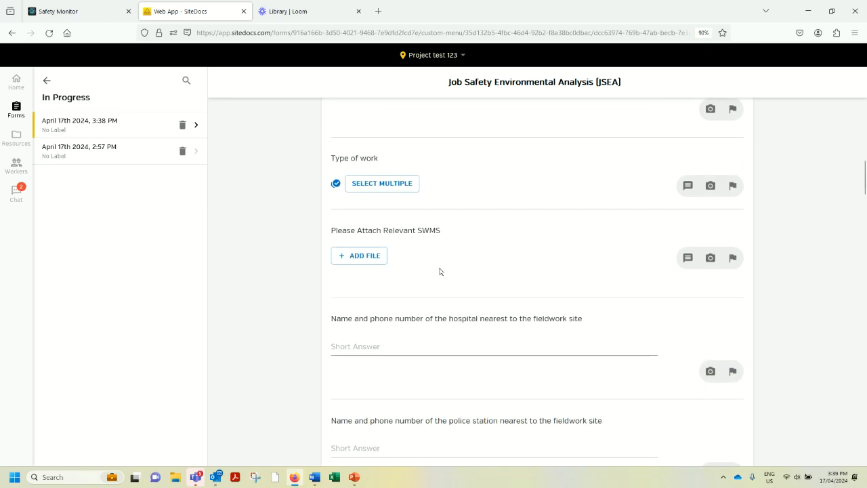
scroll(440, 272, "down", 1)
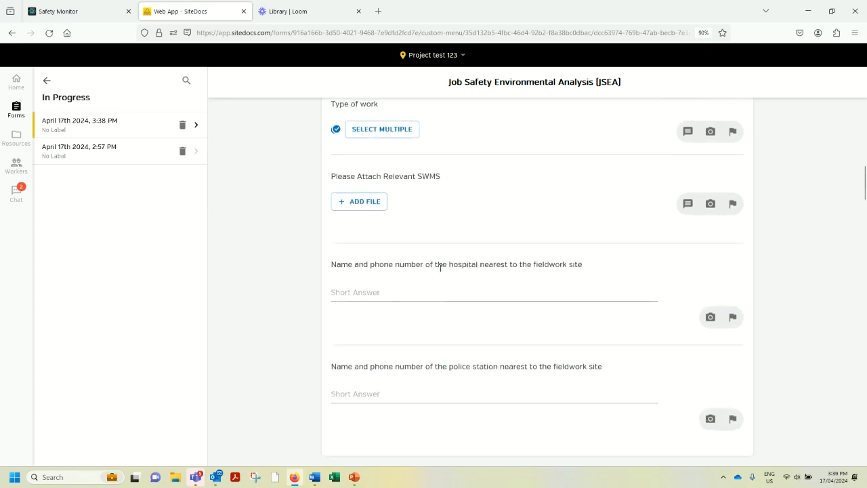
scroll(440, 268, "up", 3)
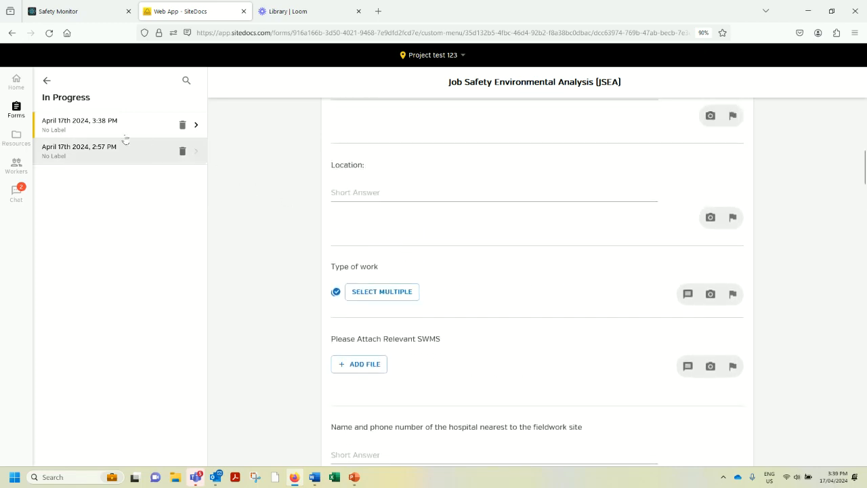
Start a new Hazard assessment and Take 5 from the project forms of Project test 123.
left_click(16, 109)
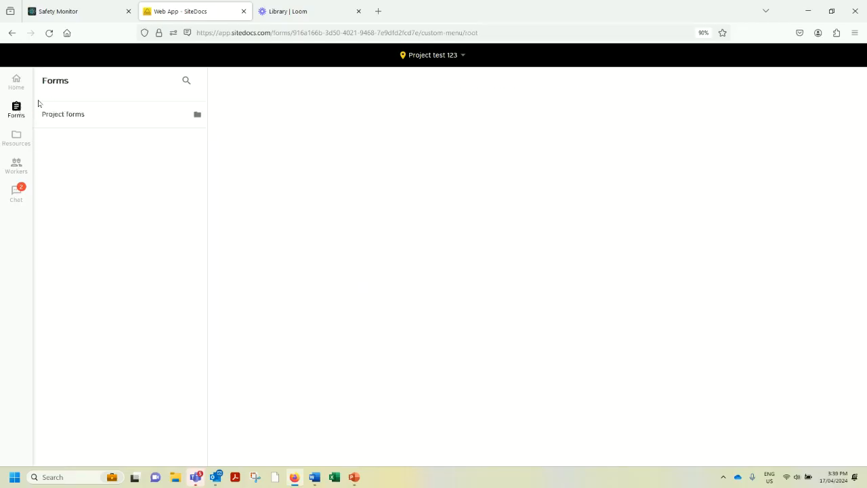
left_click(62, 118)
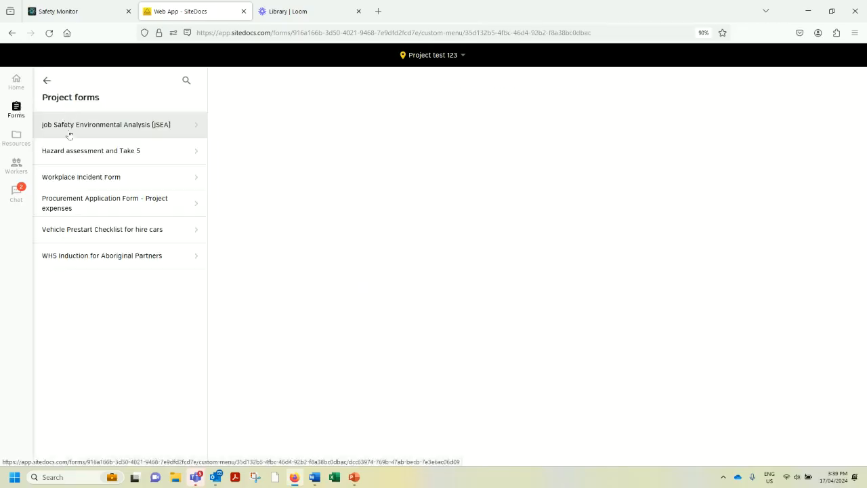
left_click(75, 156)
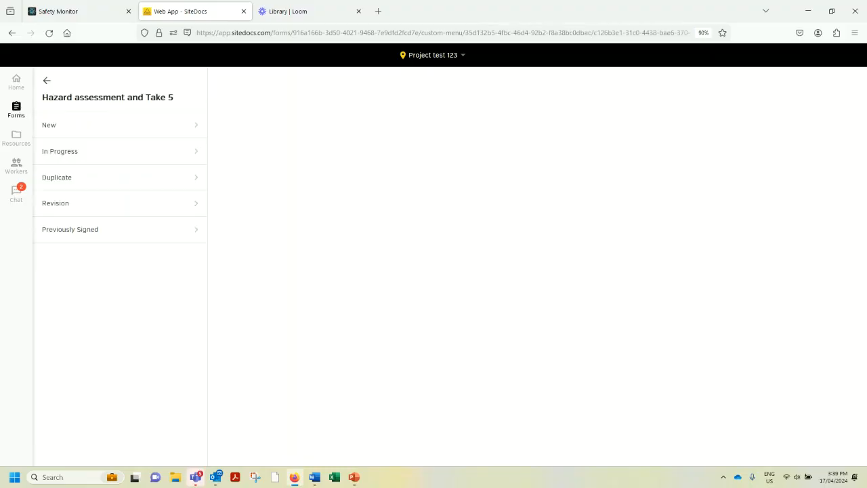
left_click(55, 132)
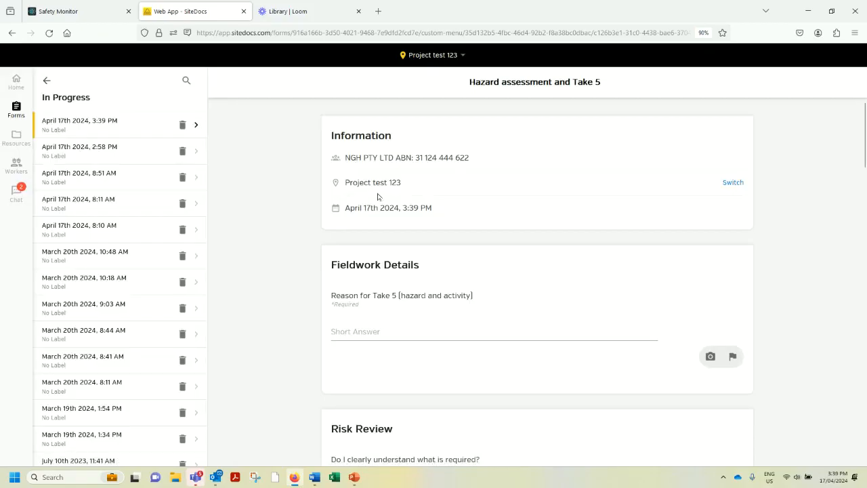
Examine the new Take 5 form's sections, from Fieldwork Details and Risk Review through the hazard controls to site personnel and signatures.
scroll(378, 197, "down", 1)
scroll(378, 197, "down", 1)
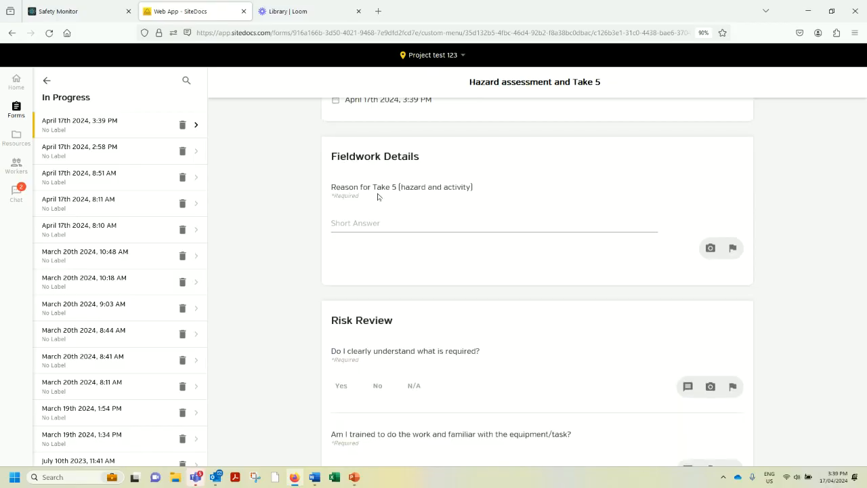
scroll(378, 197, "down", 3)
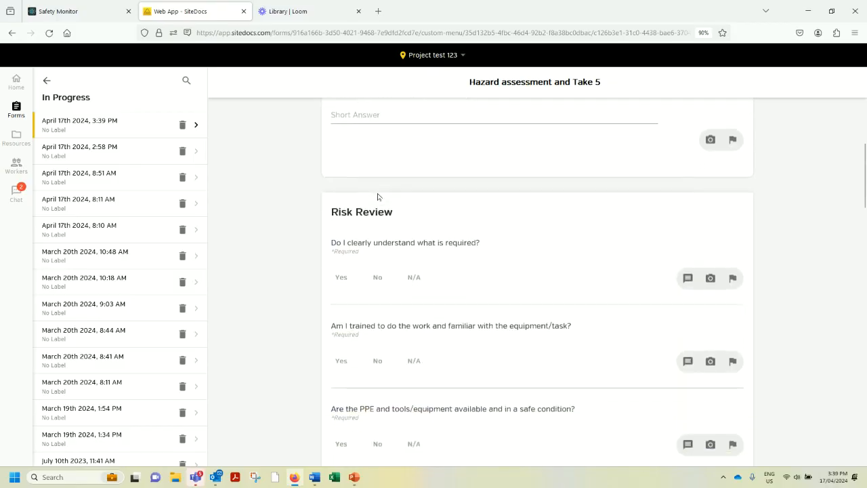
scroll(378, 196, "down", 1)
scroll(378, 196, "down", 3)
scroll(378, 197, "down", 1)
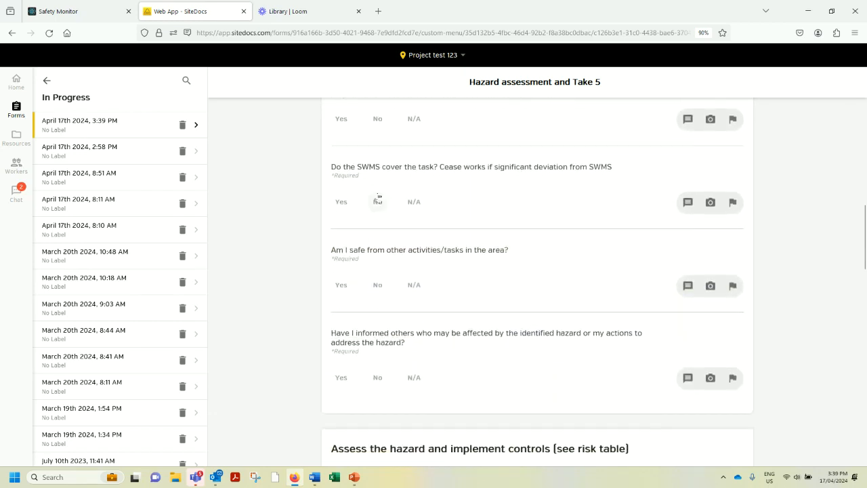
scroll(377, 196, "down", 2)
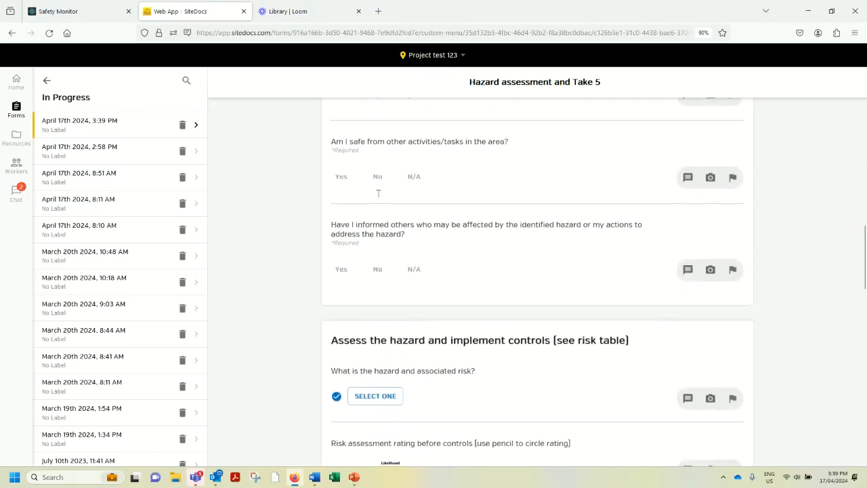
scroll(378, 193, "down", 3)
scroll(378, 196, "down", 2)
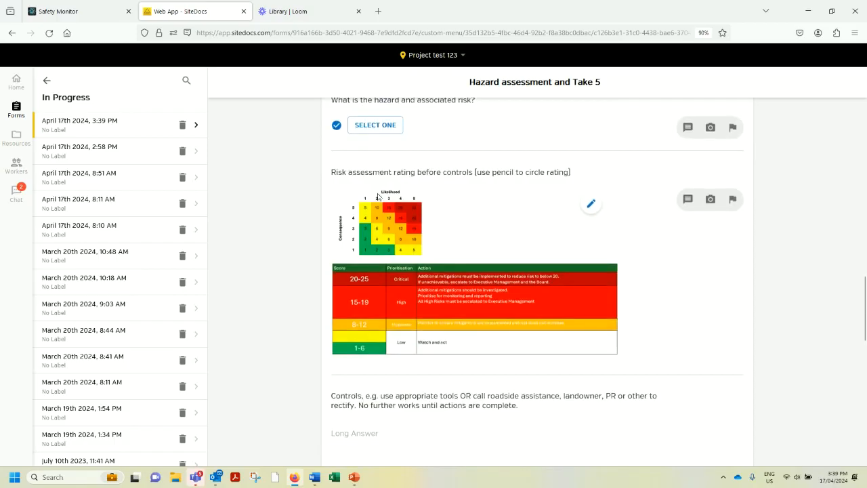
scroll(378, 195, "down", 4)
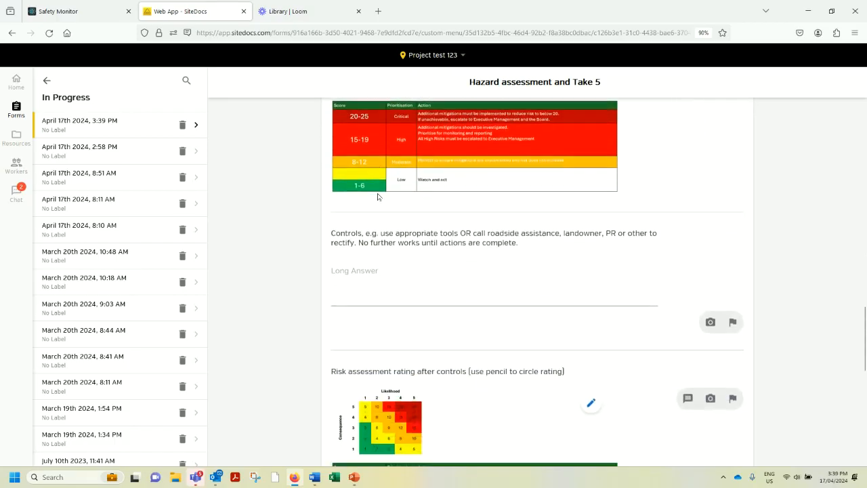
scroll(378, 194, "down", 3)
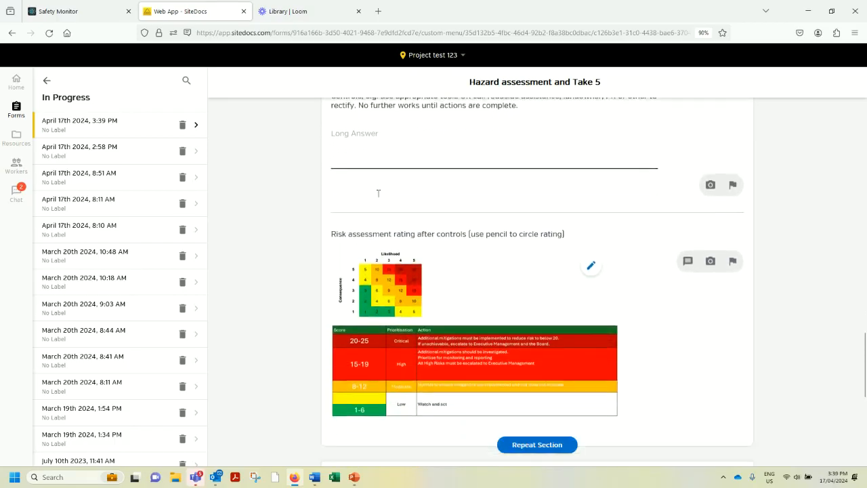
scroll(378, 196, "down", 4)
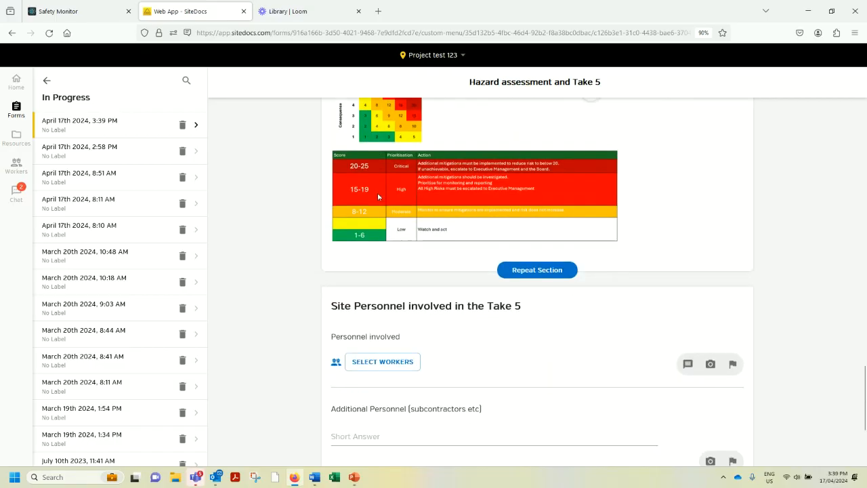
scroll(378, 197, "down", 1)
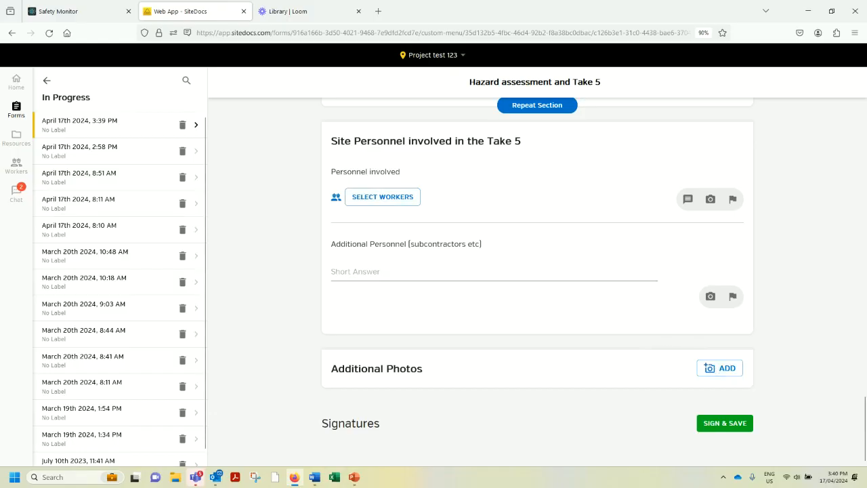
Start a new Workplace Incident Form from the project forms of Project test 123.
left_click(19, 113)
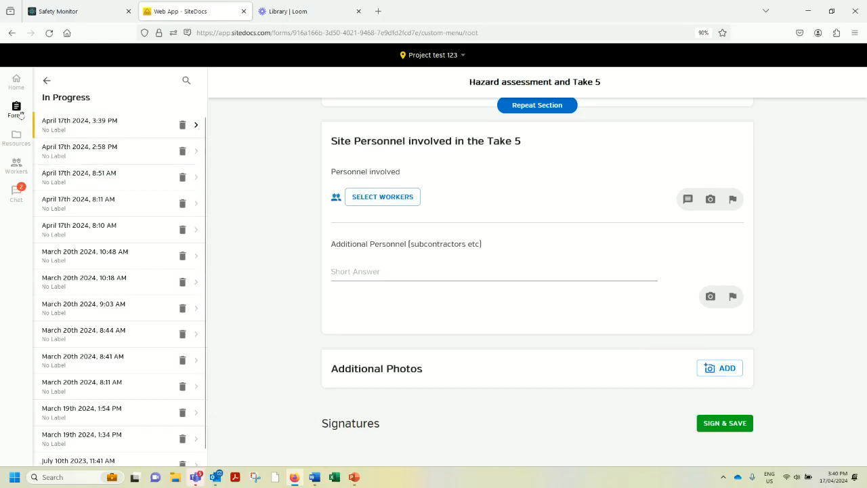
left_click(62, 115)
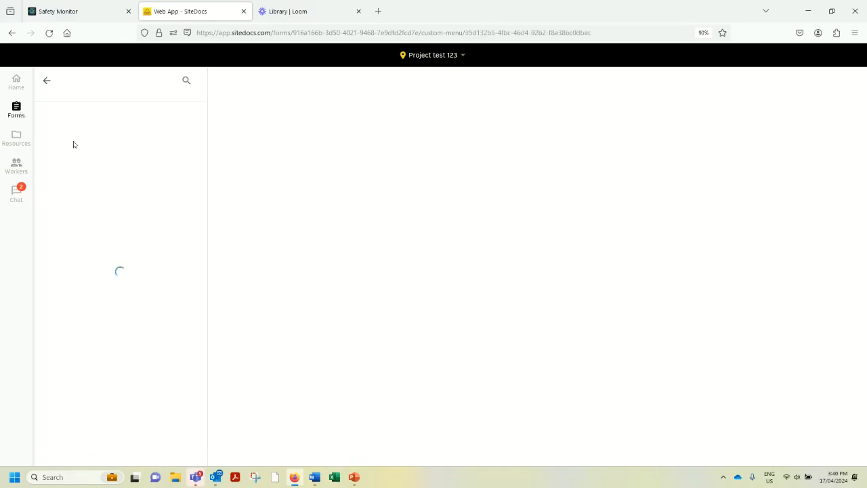
left_click(86, 178)
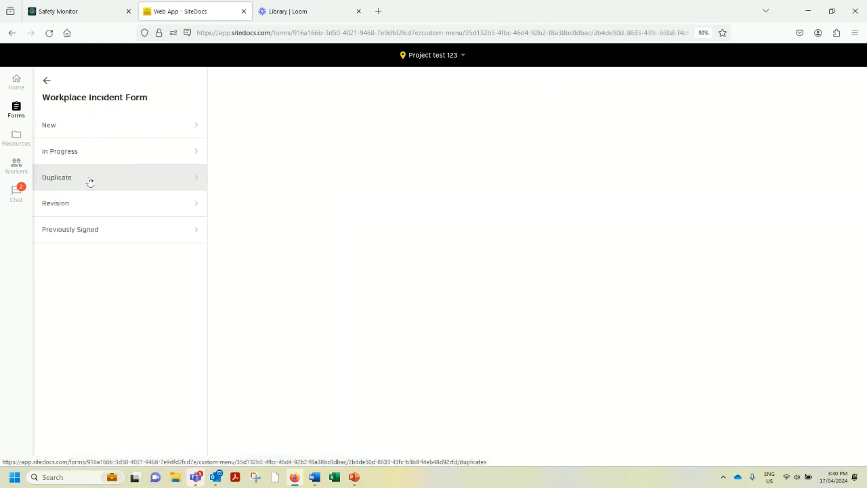
left_click(72, 129)
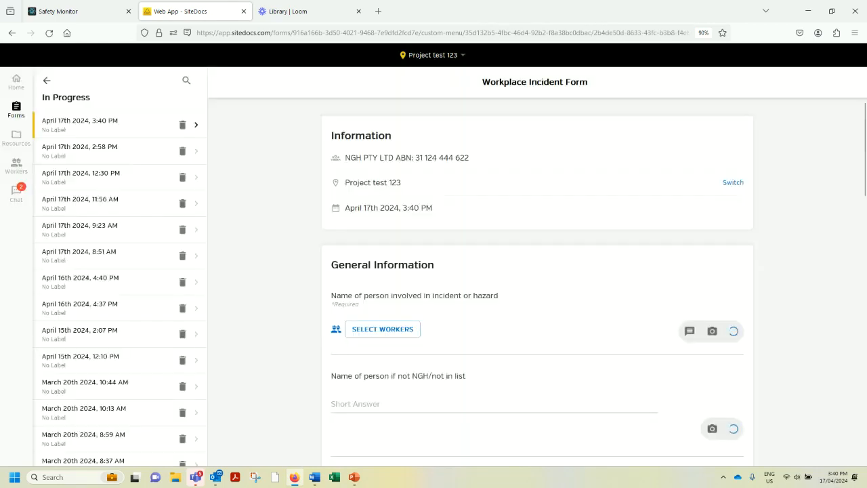
Examine the new Workplace Incident Form from the General Information questions through the collapsed detail sections to the signatures.
scroll(359, 241, "down", 2)
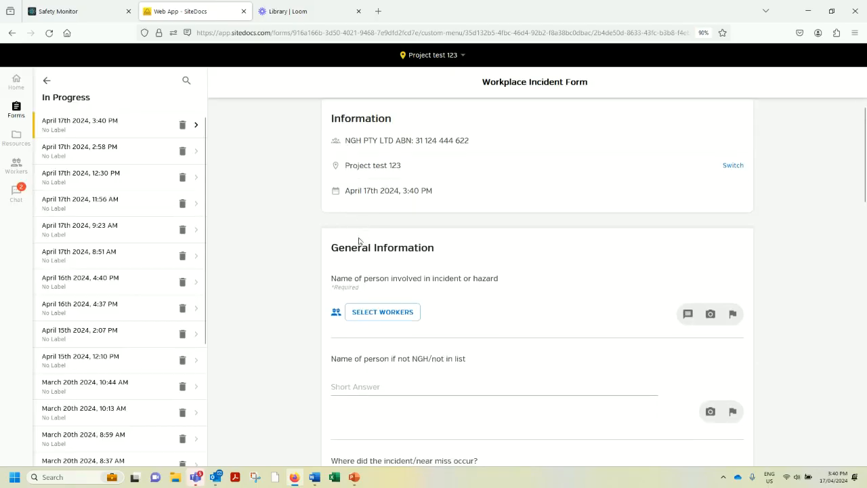
scroll(359, 236, "down", 4)
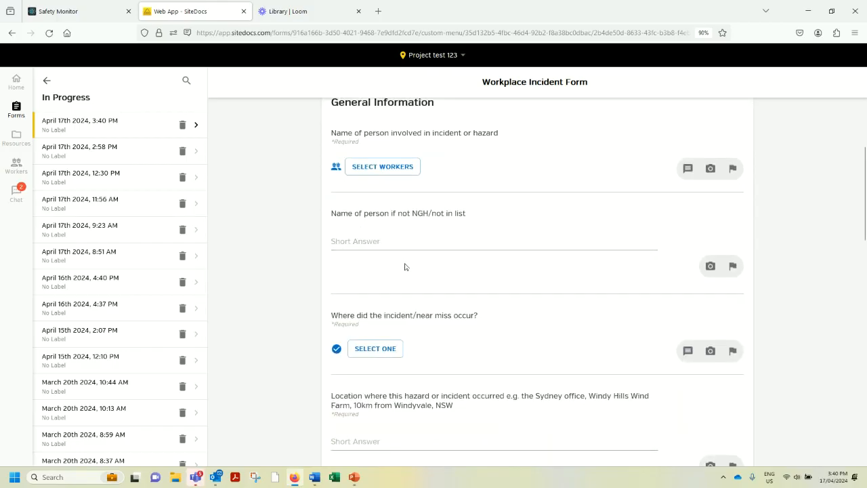
scroll(412, 269, "down", 4)
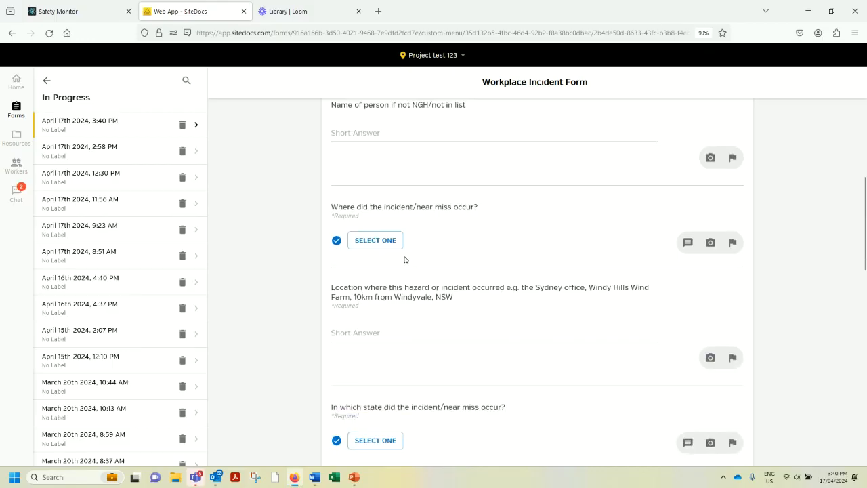
scroll(404, 259, "down", 2)
scroll(405, 258, "down", 2)
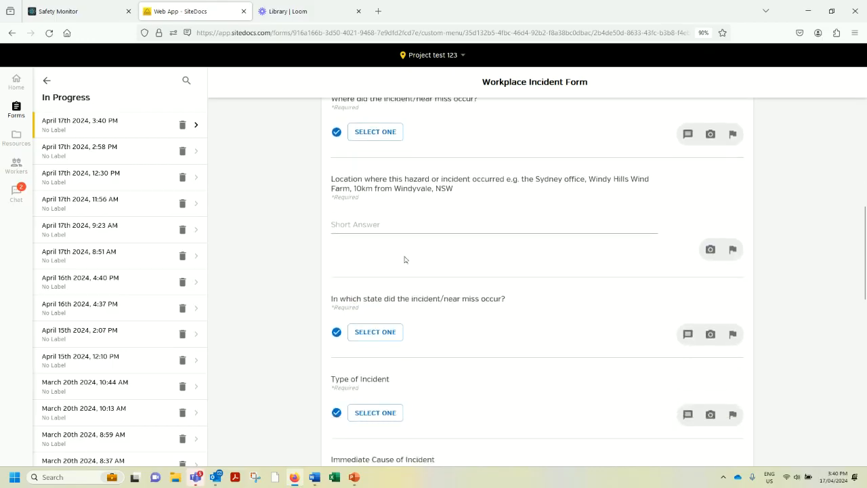
scroll(404, 259, "down", 6)
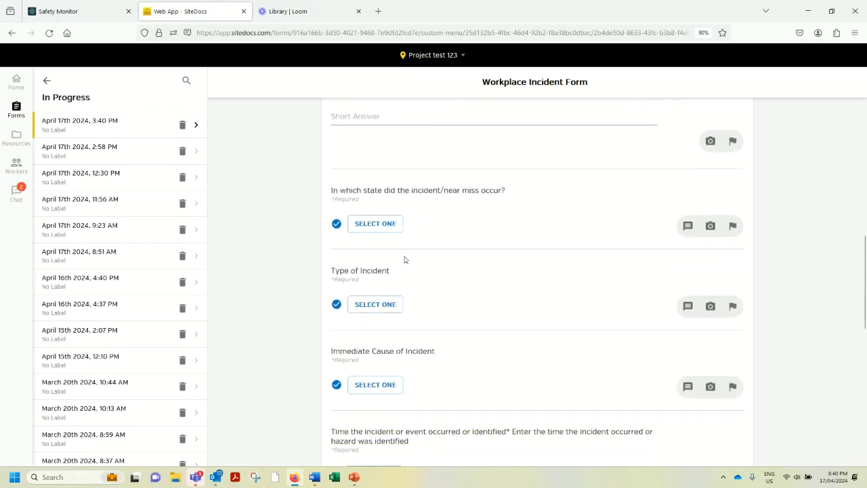
scroll(404, 259, "down", 2)
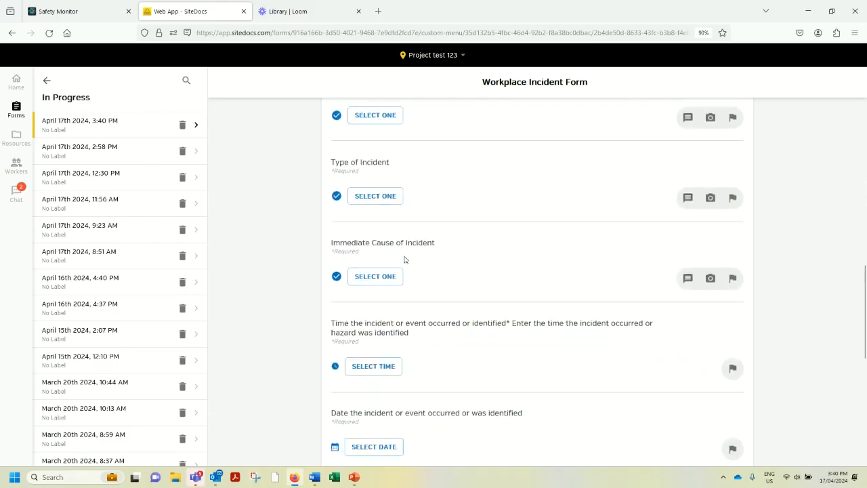
scroll(405, 259, "down", 2)
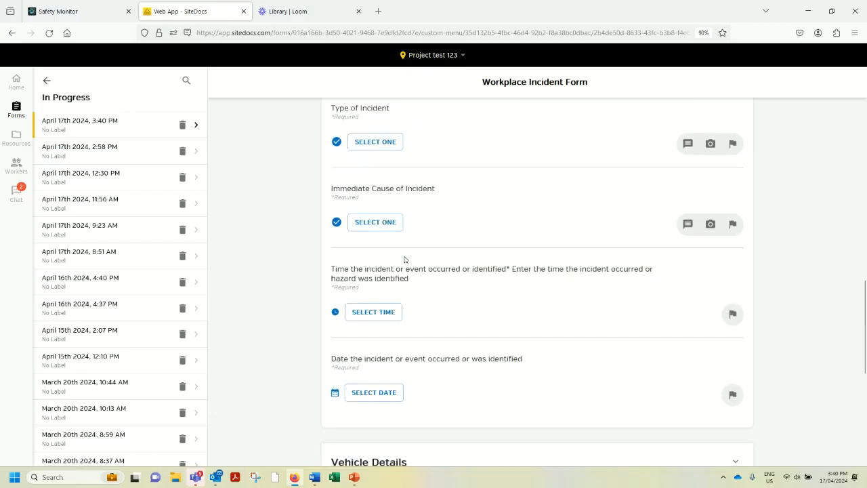
scroll(405, 259, "down", 1)
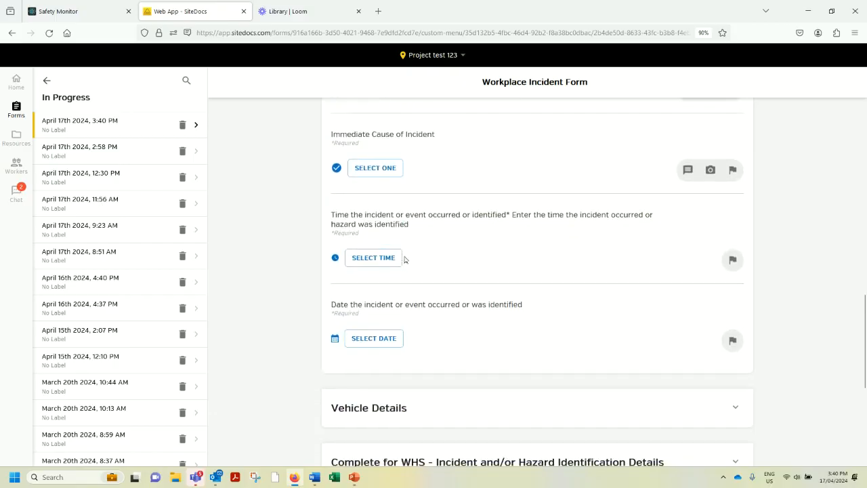
scroll(405, 259, "down", 1)
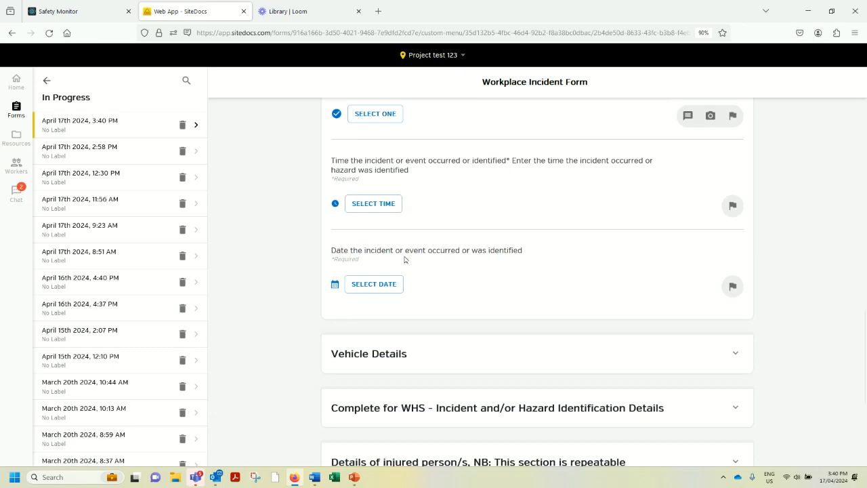
scroll(405, 259, "down", 1)
scroll(405, 260, "down", 1)
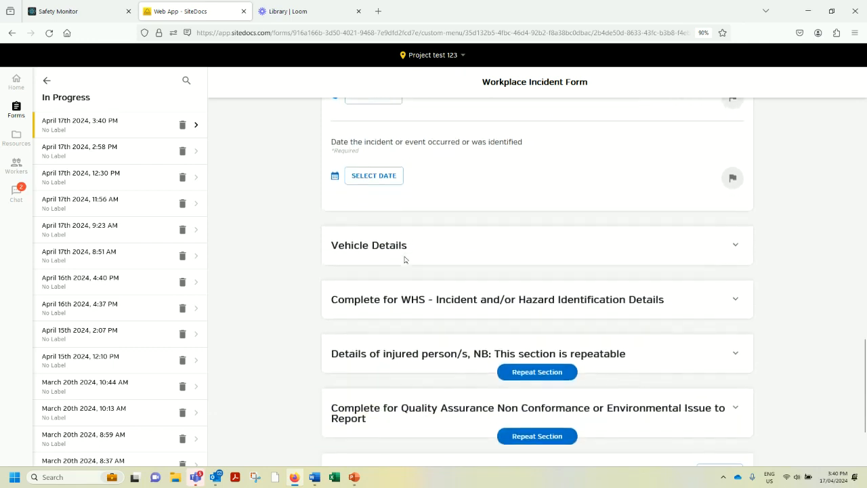
scroll(404, 260, "down", 1)
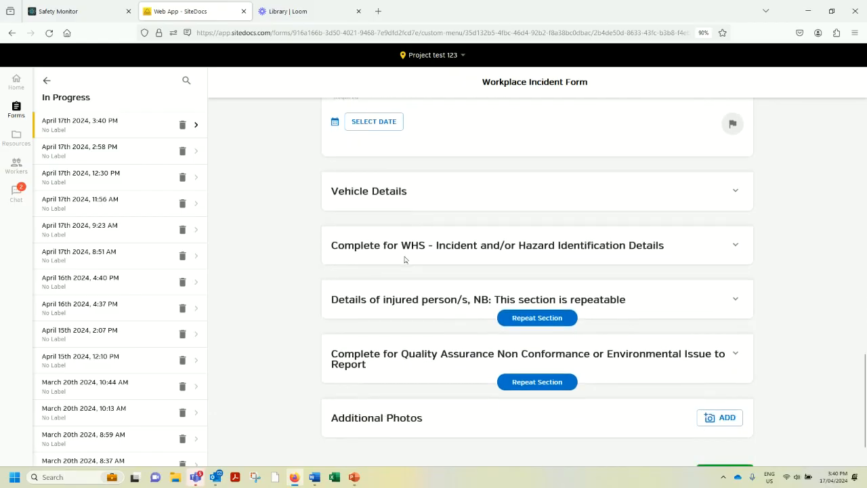
scroll(404, 259, "down", 1)
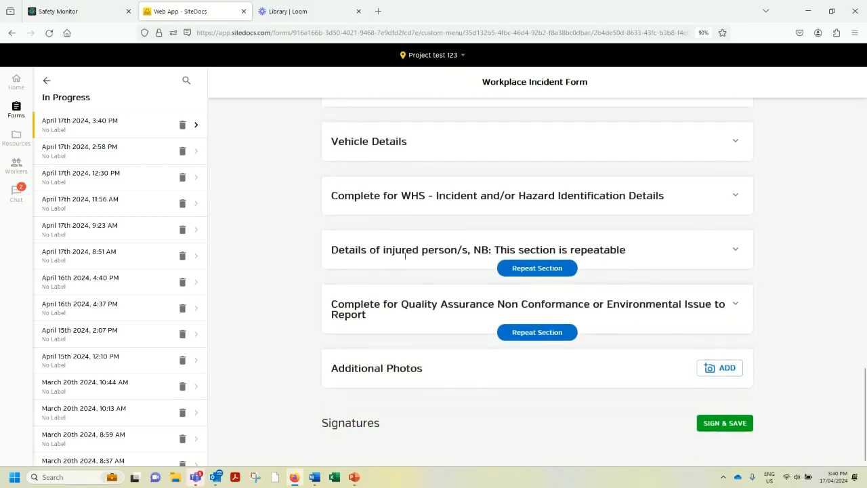
Review the Workplace Incident Form's General Information questions again, from the incident date back to the person involved.
scroll(405, 256, "up", 3)
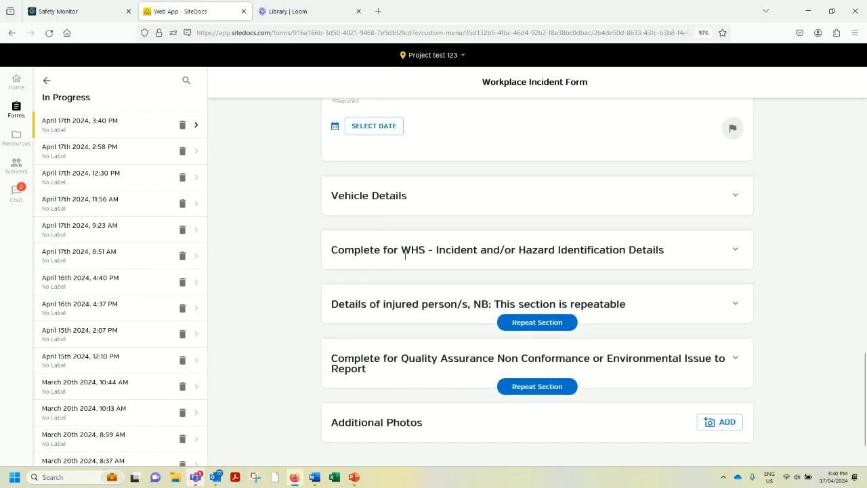
scroll(405, 257, "up", 1)
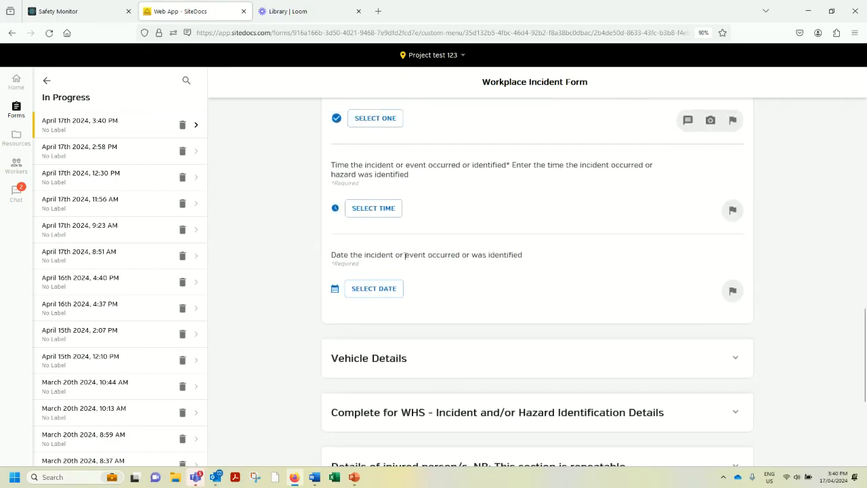
scroll(405, 257, "up", 1)
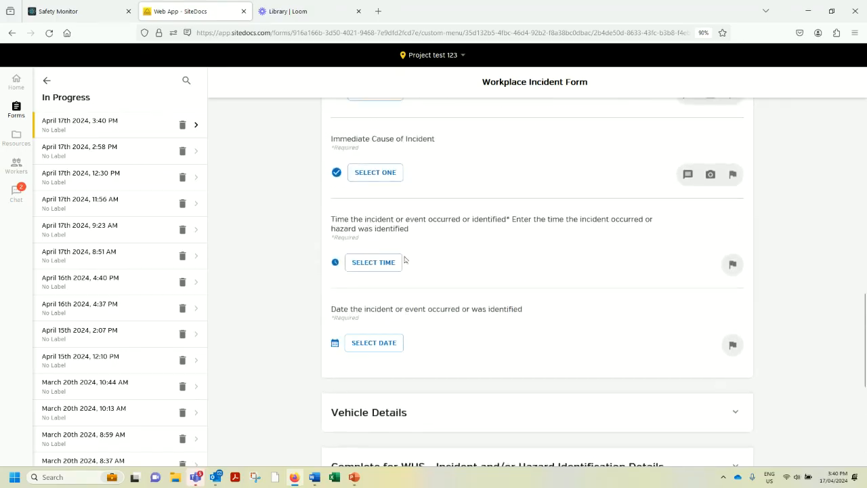
scroll(405, 260, "up", 2)
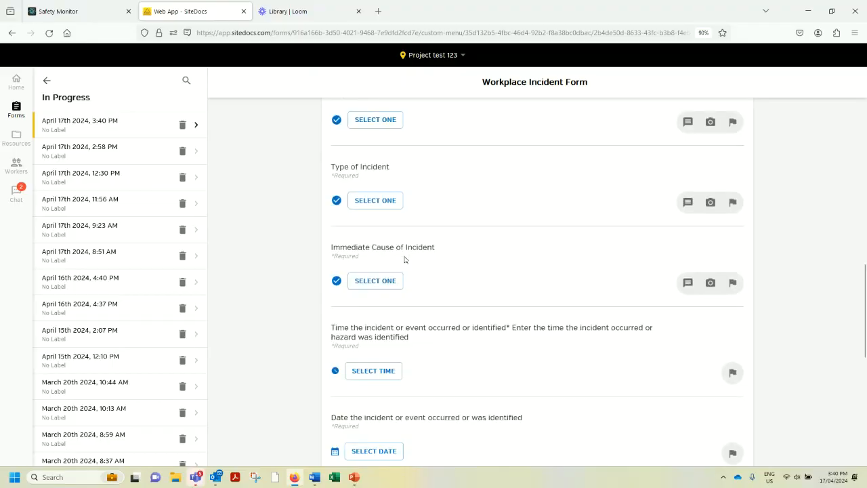
scroll(404, 259, "up", 3)
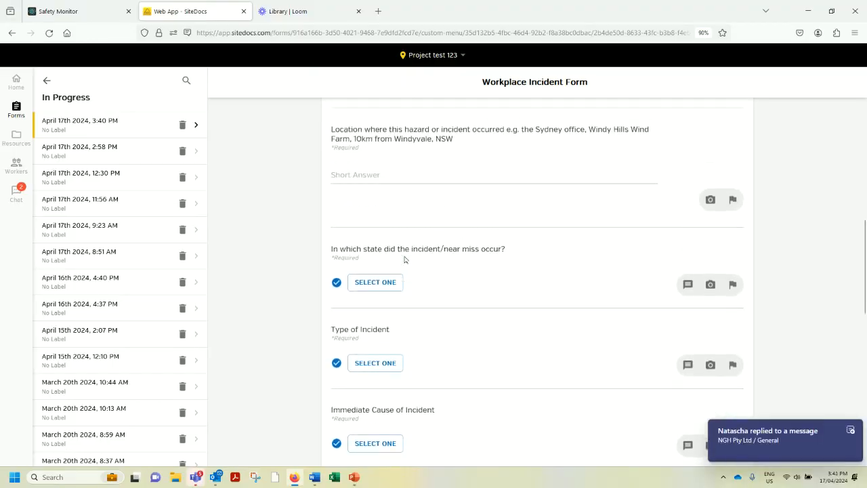
scroll(404, 259, "up", 4)
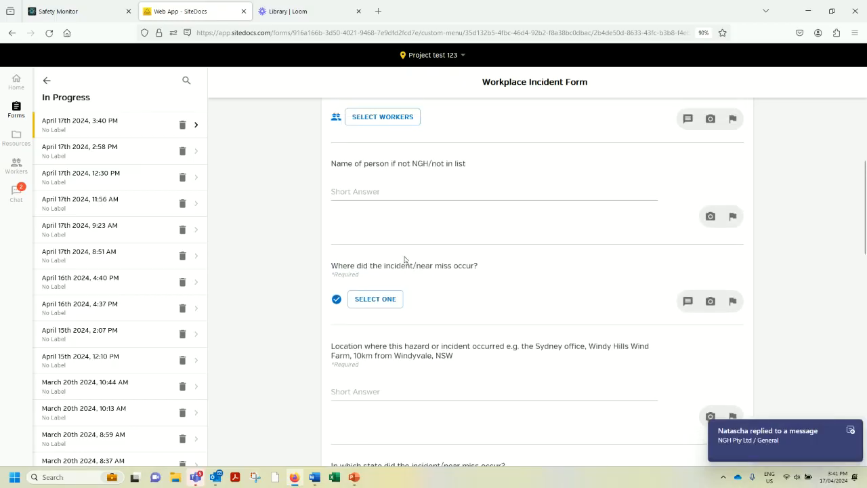
Highlight the project name in the Information section at the start of the Workplace Incident Form.
scroll(405, 259, "up", 4)
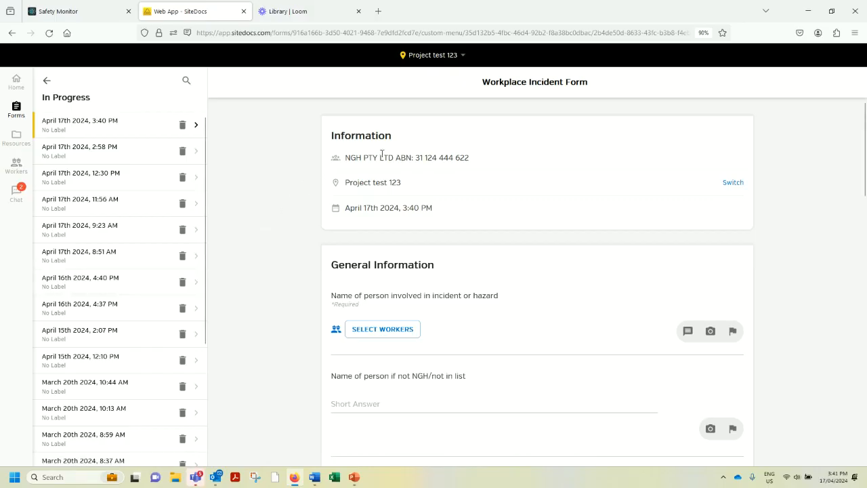
left_click_drag(402, 185, 342, 189)
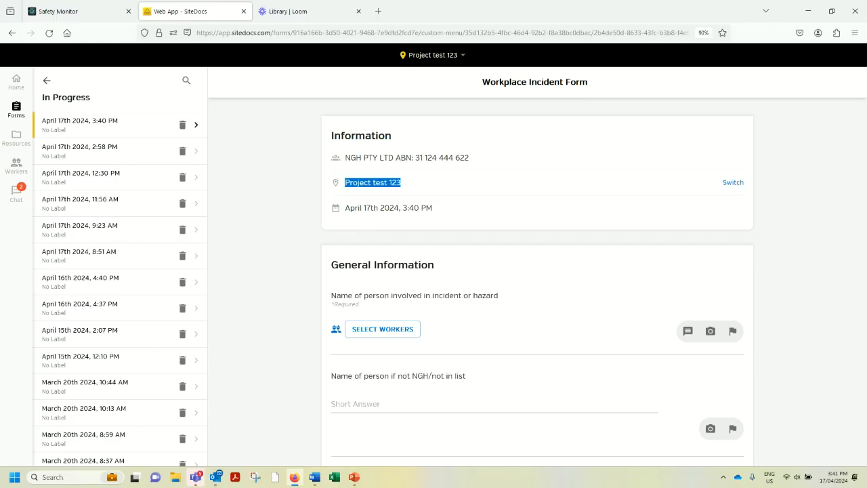
Start a new Procurement Application Form - Project expenses from the project forms of Project test 123.
left_click(17, 108)
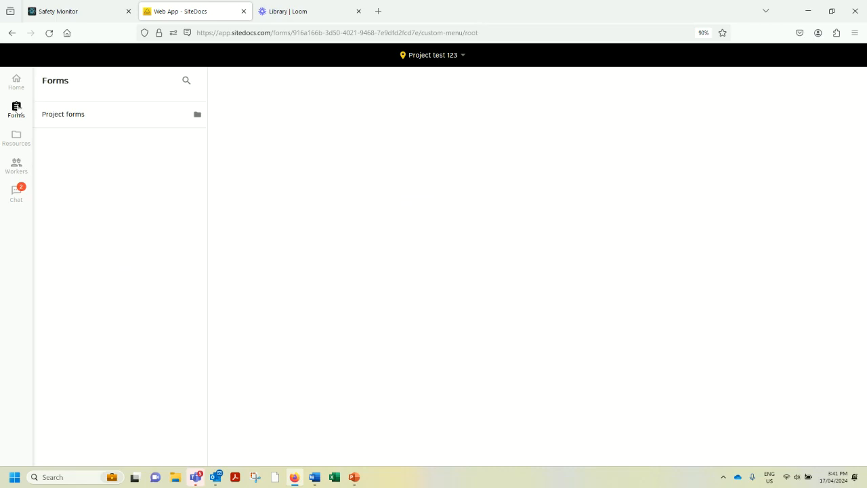
left_click(58, 117)
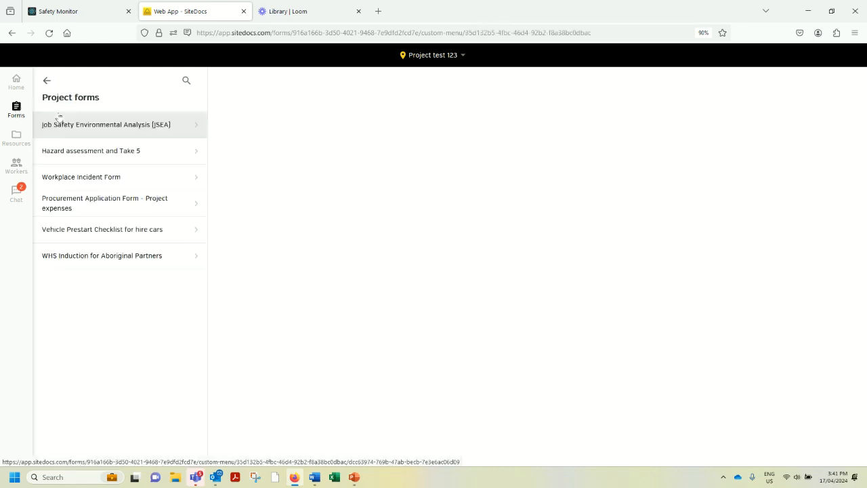
left_click(73, 202)
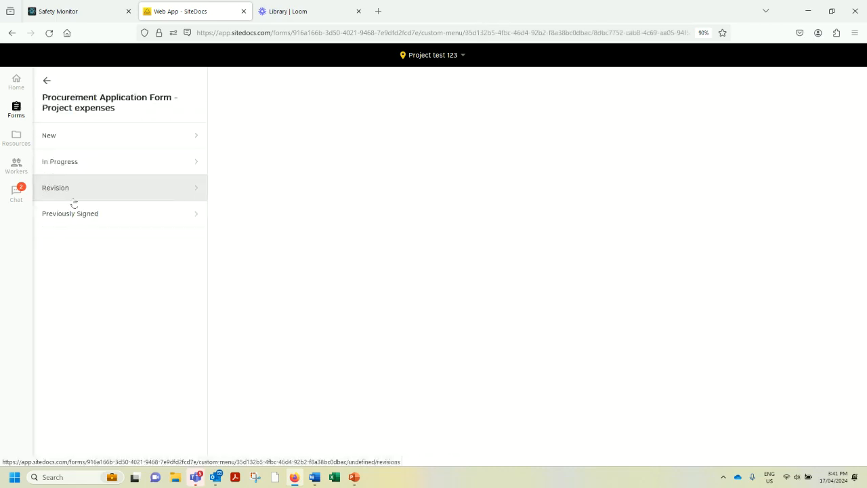
left_click(59, 137)
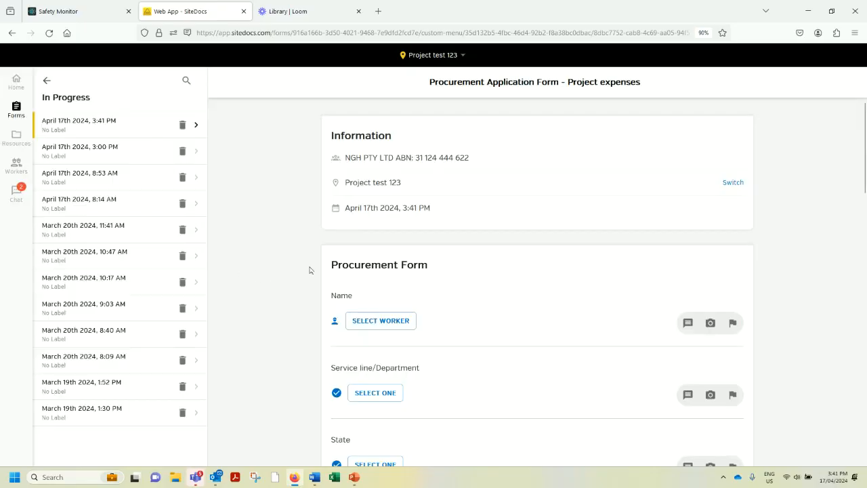
Examine the new procurement form from the worker and service line questions through the product request to the Project Manager approvals and signatures.
scroll(347, 264, "down", 2)
scroll(347, 266, "down", 1)
scroll(379, 281, "down", 2)
scroll(397, 290, "down", 5)
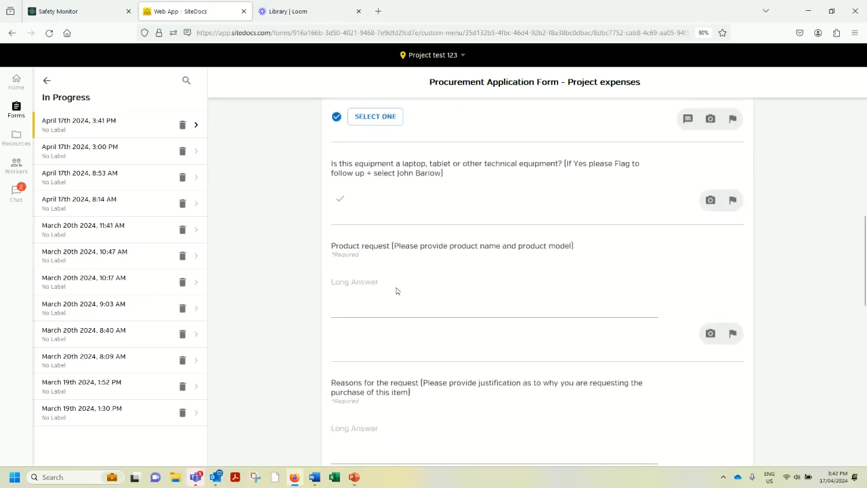
scroll(396, 291, "down", 8)
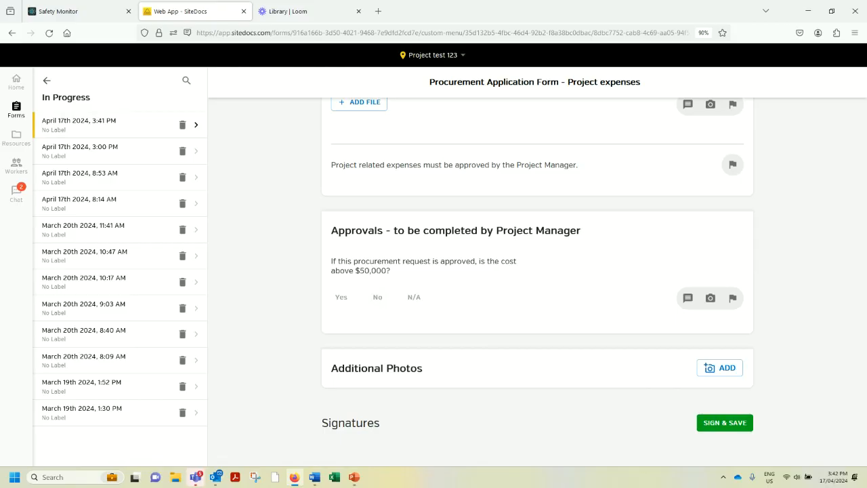
Open the previously signed procurement form dated March 19th 2024 and review its answers down to the signatures.
left_click(47, 82)
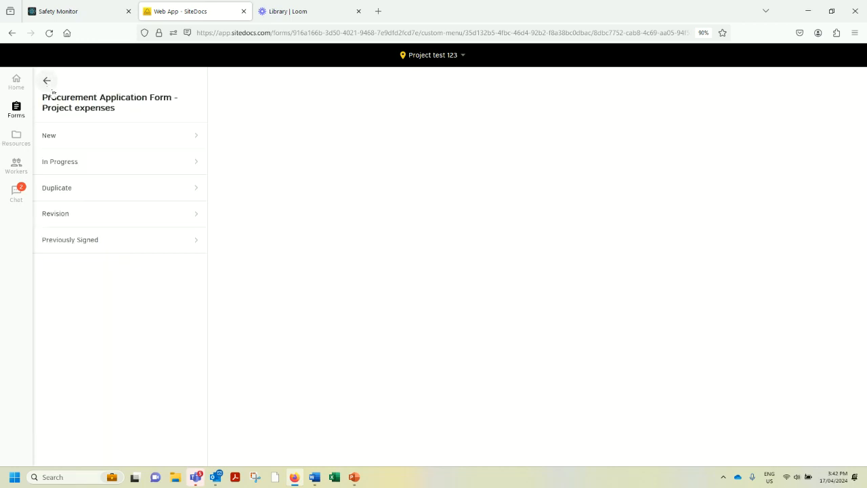
left_click(79, 241)
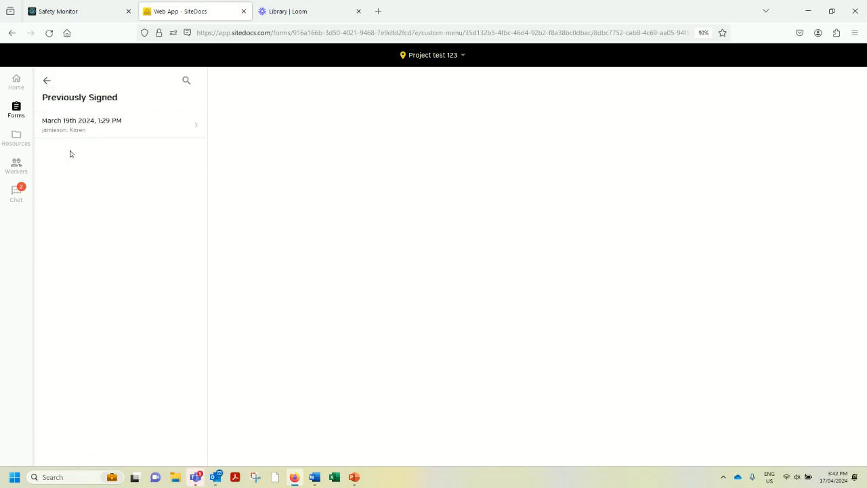
left_click(70, 129)
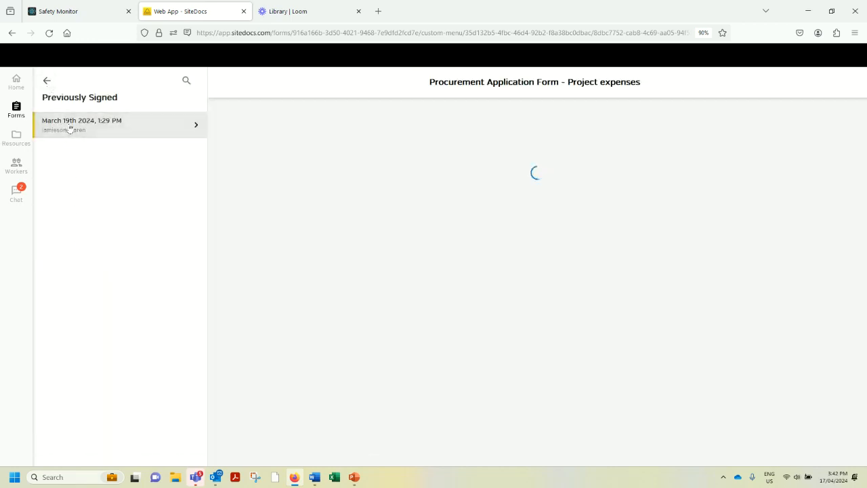
scroll(409, 275, "down", 10)
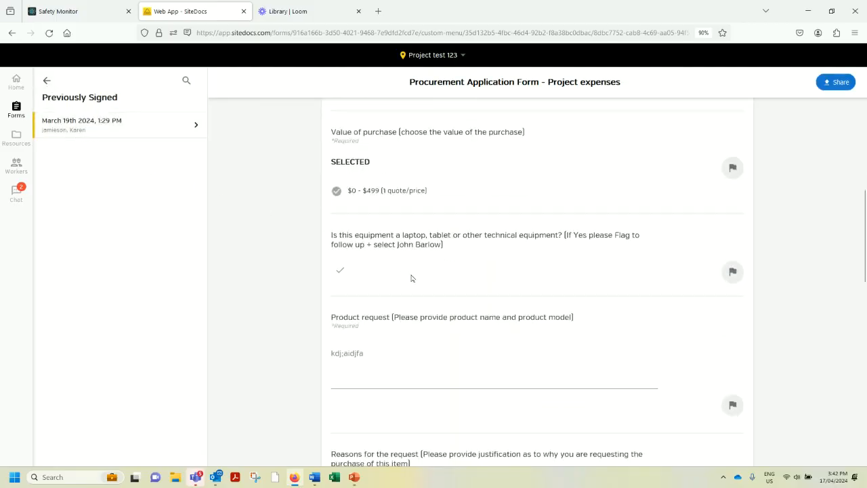
scroll(409, 275, "down", 3)
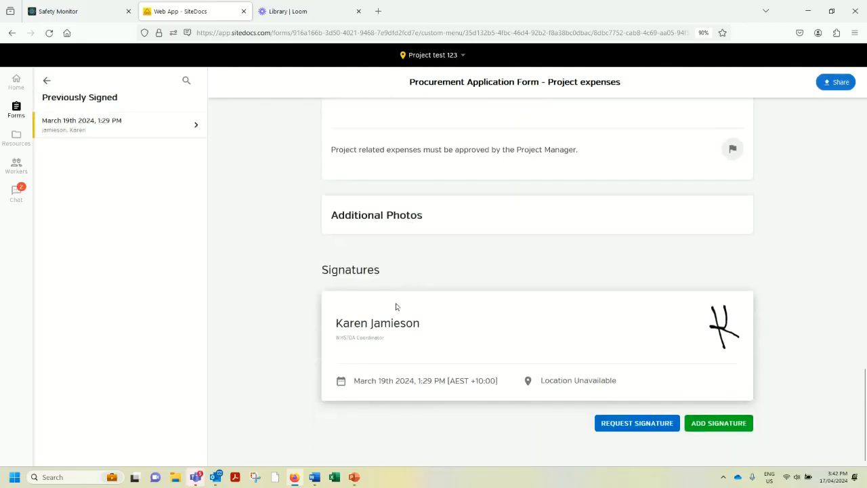
Try to request a signature from a Project Officer on the signed procurement form, closing the request without scheduling it.
left_click(618, 425)
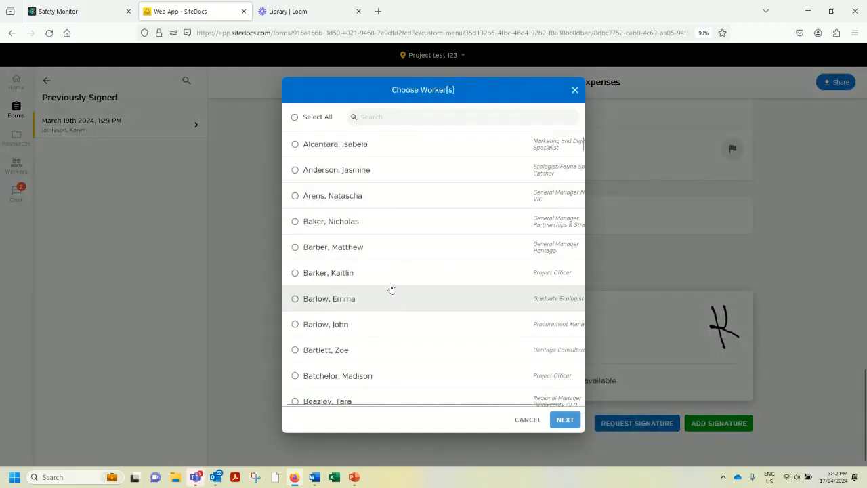
left_click(351, 273)
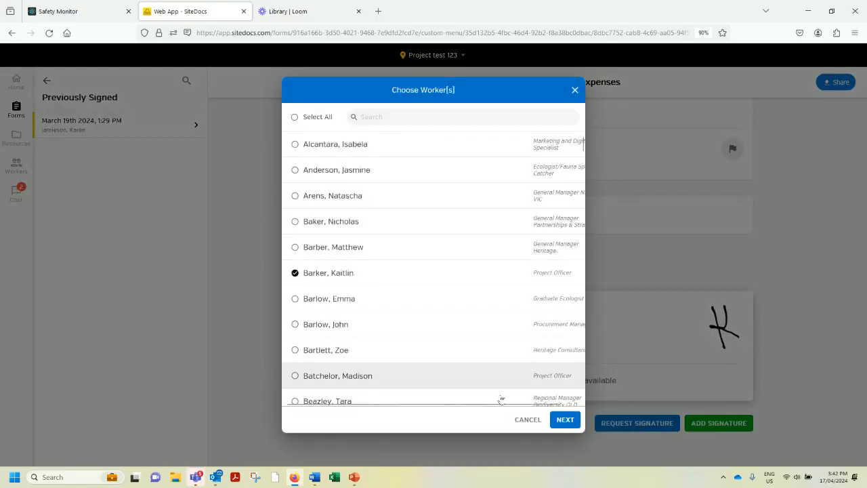
left_click(561, 421)
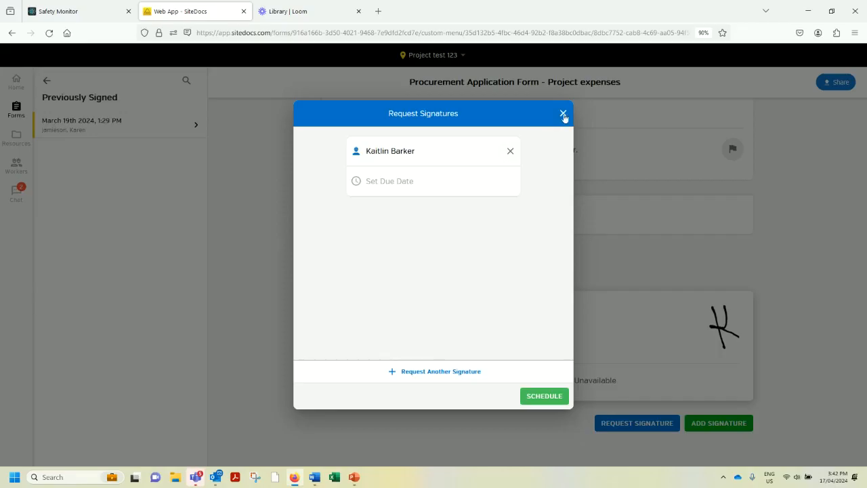
left_click(562, 114)
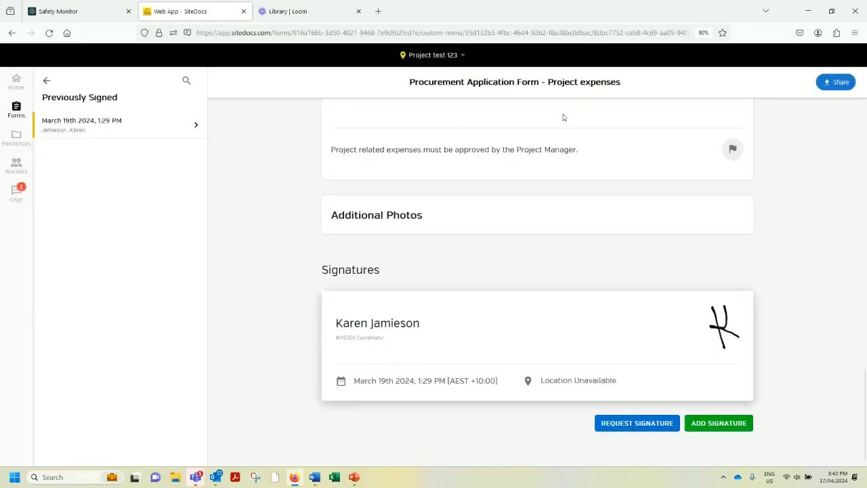
Start a new Vehicle Prestart Checklist for hire cars from the project forms.
left_click(17, 110)
left_click(57, 117)
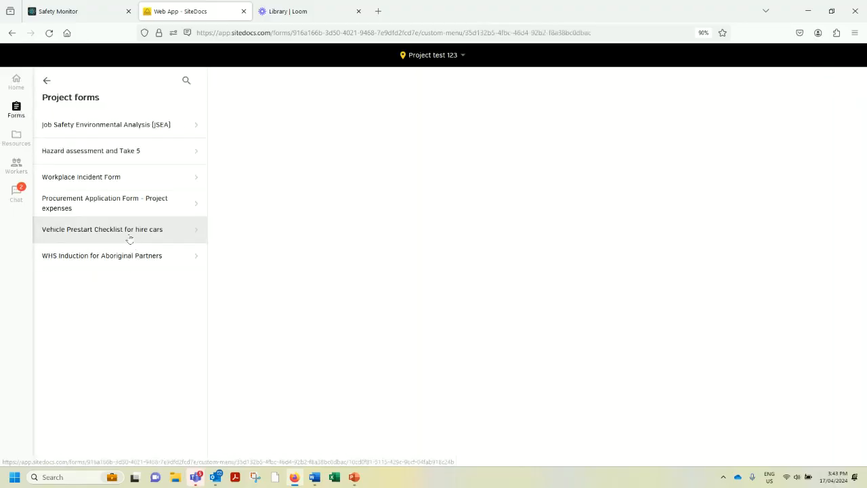
left_click(128, 231)
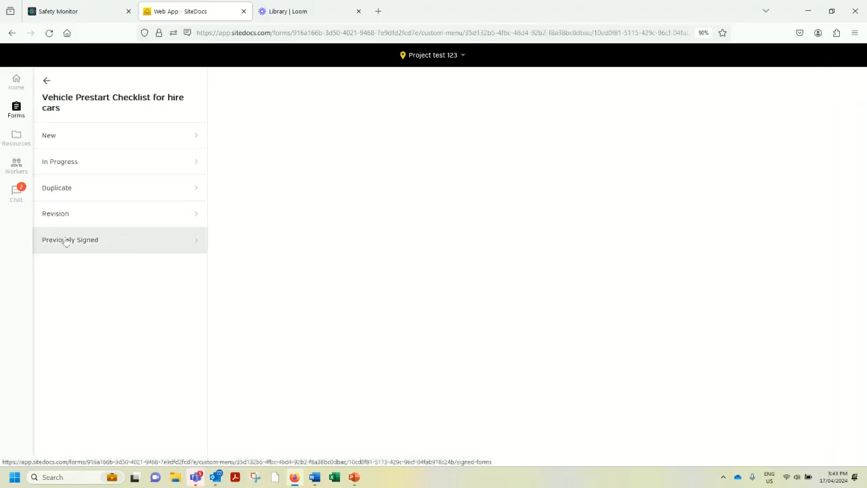
left_click(61, 141)
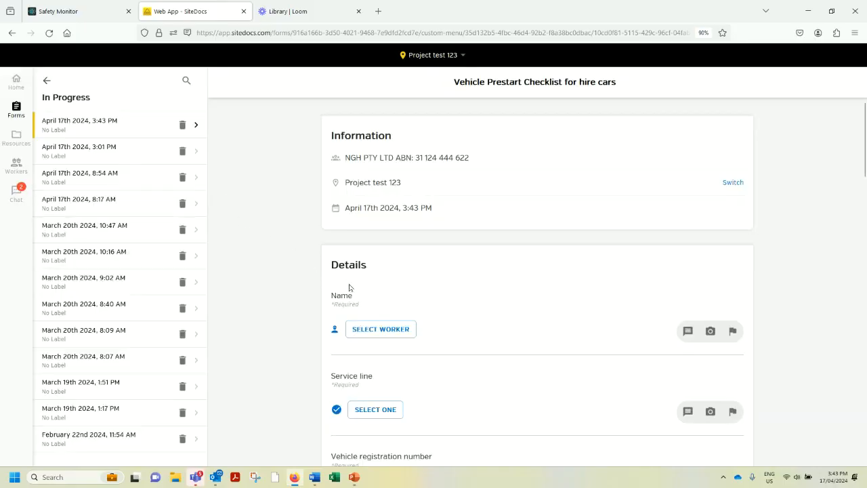
Examine the new vehicle checklist from the Details questions through all Vehicle check questions to the additional photos and signatures.
scroll(425, 311, "down", 1)
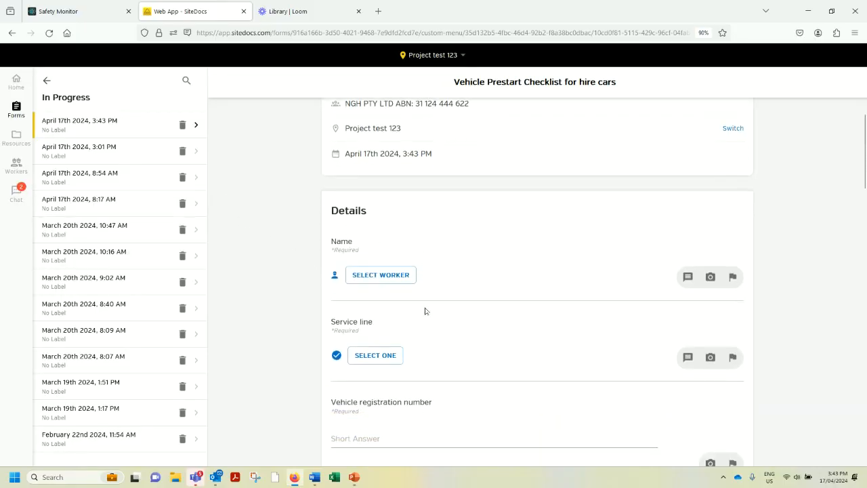
scroll(425, 311, "down", 1)
scroll(425, 311, "down", 3)
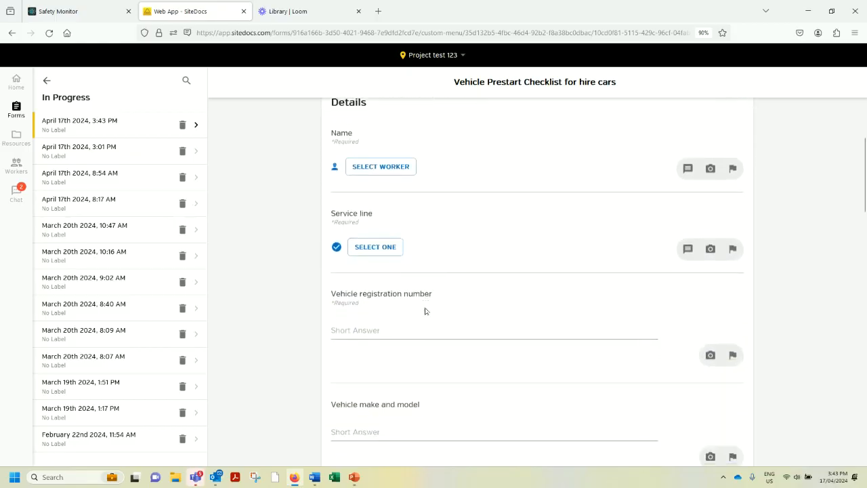
scroll(425, 311, "down", 3)
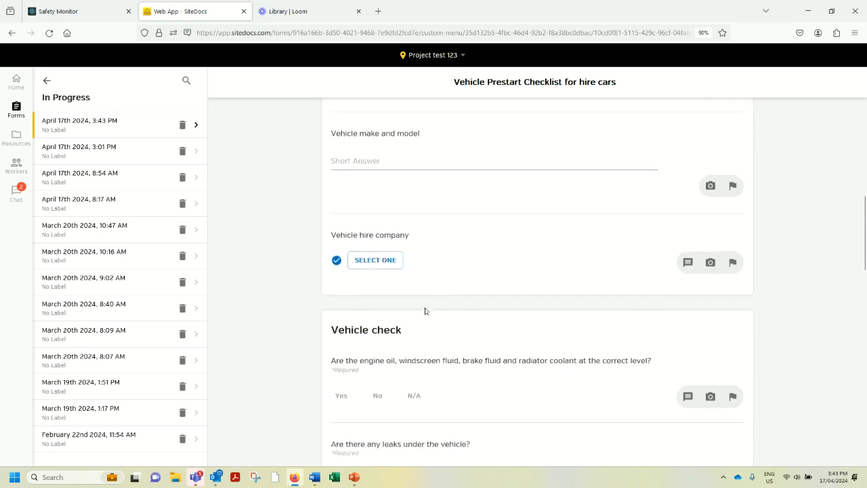
scroll(425, 311, "down", 3)
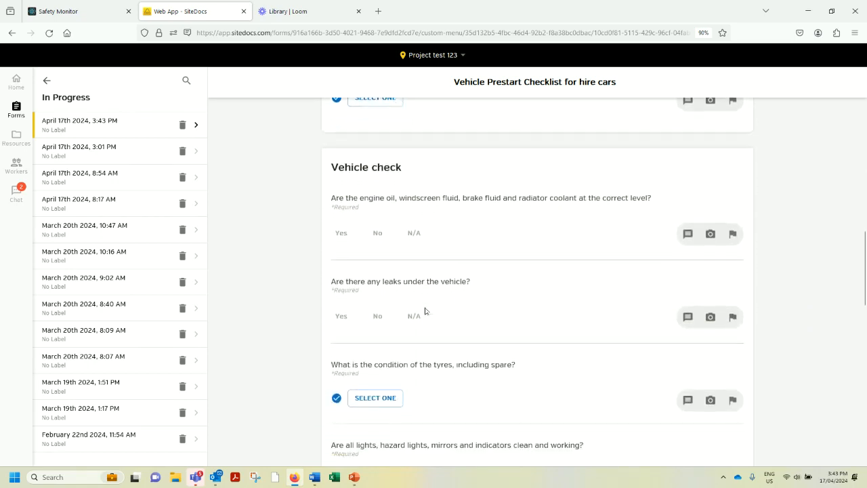
scroll(425, 311, "down", 4)
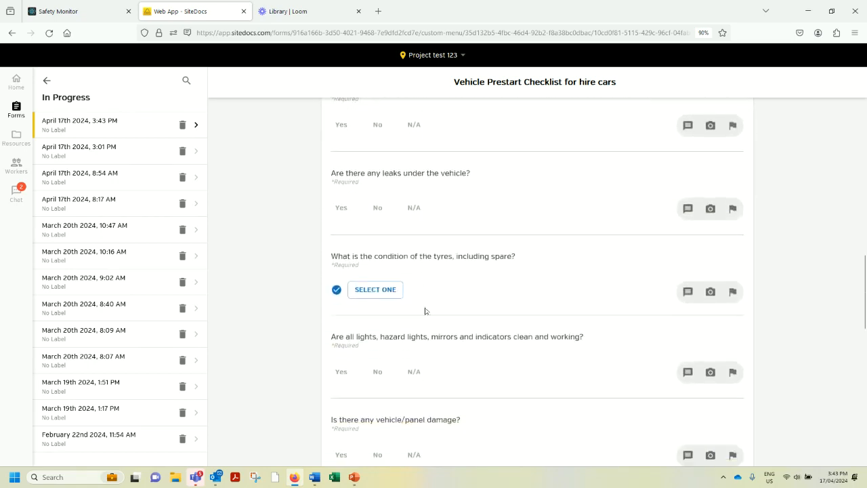
scroll(425, 311, "down", 3)
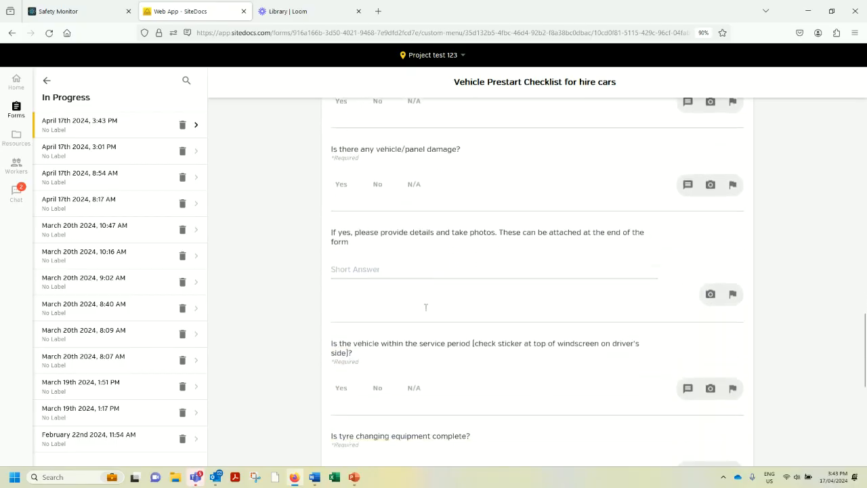
scroll(425, 311, "down", 5)
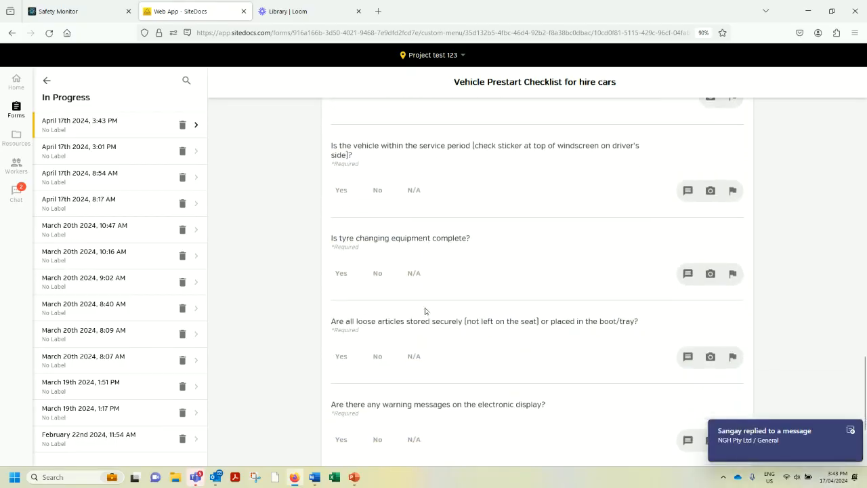
scroll(424, 311, "down", 1)
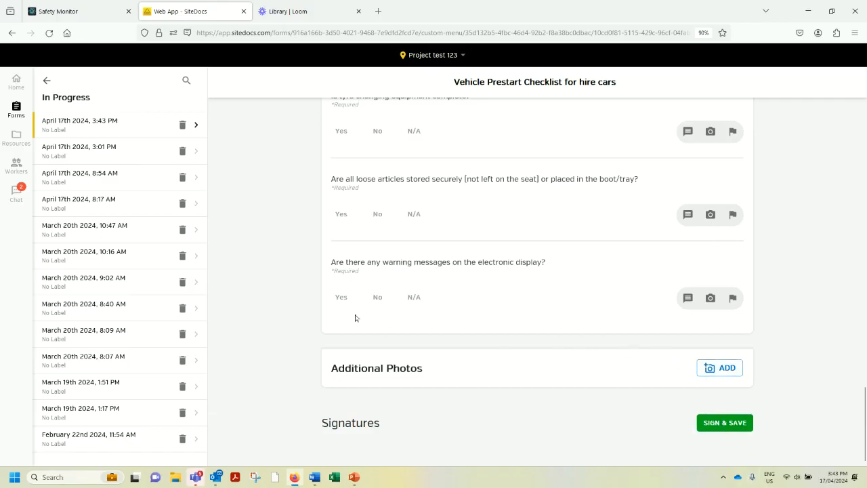
Show the form options for the Job Safety Environmental Analysis (JSEA) in the project forms.
left_click(19, 109)
left_click(67, 115)
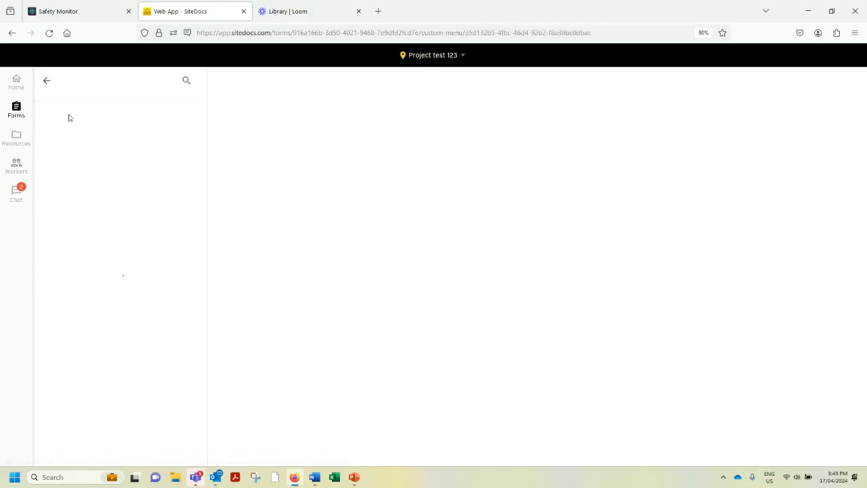
left_click(75, 129)
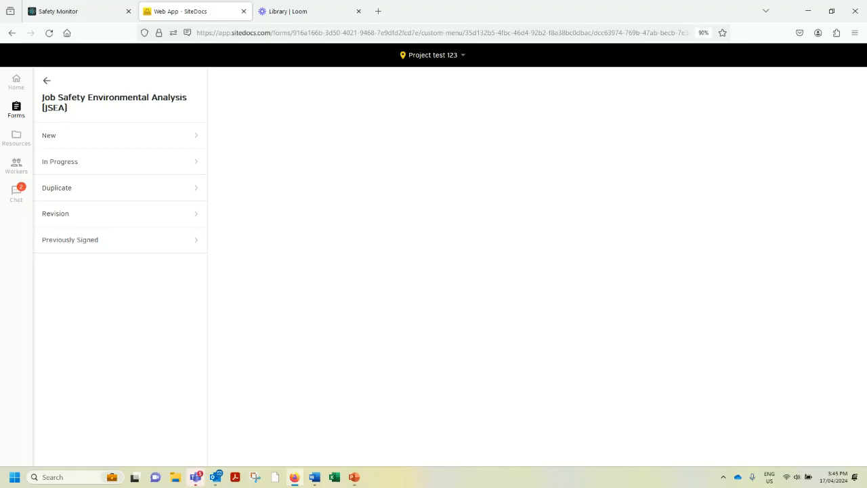
Display the project's Resources folders and switch to the presentation's closing contact slide.
left_click(17, 136)
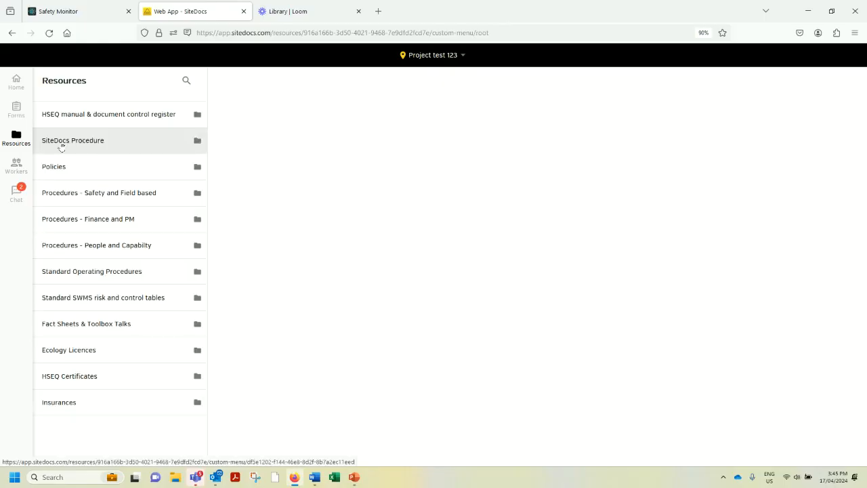
key("alt+Tab")
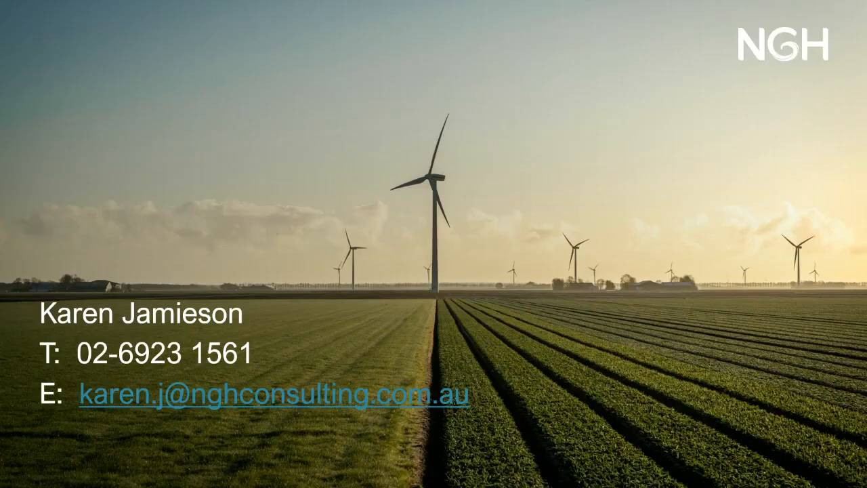